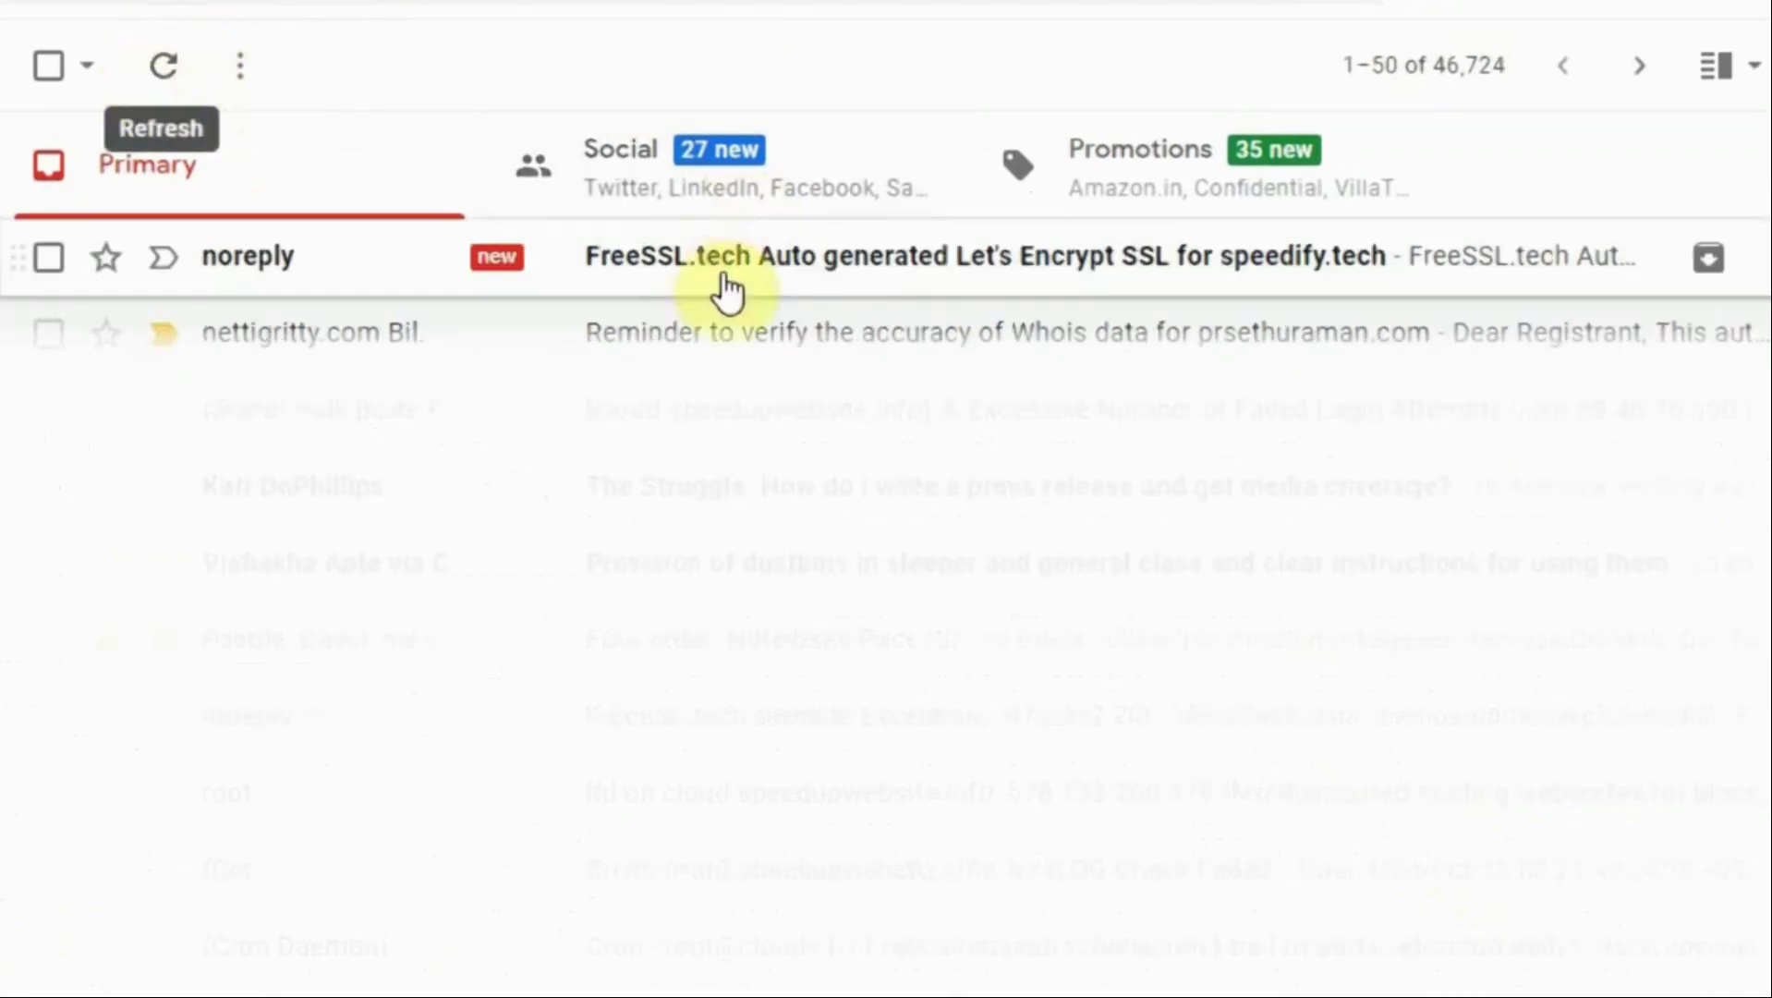
Copy the speedify.tech certificate folder path from the FreeSSL.tech email in Gmail
{"action": "left_click", "coordinate": [727, 255]}
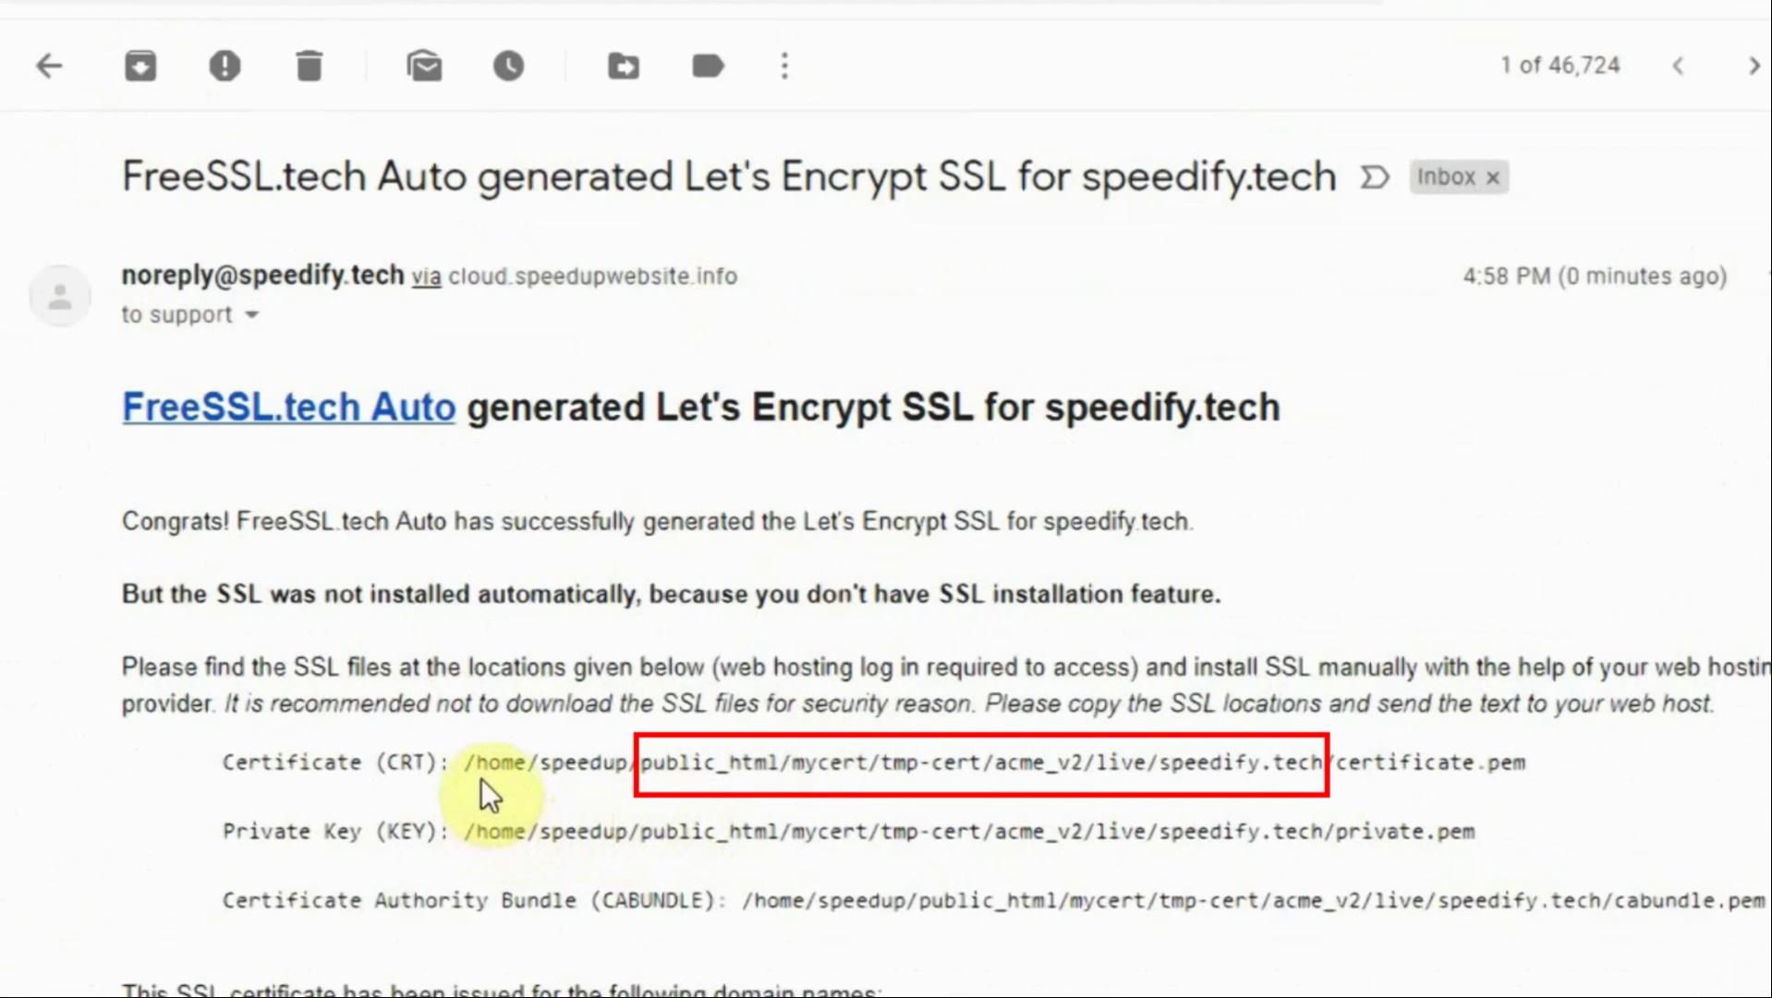
{"action": "left_click_drag", "start_coordinate": [639, 762], "coordinate": [1331, 760]}
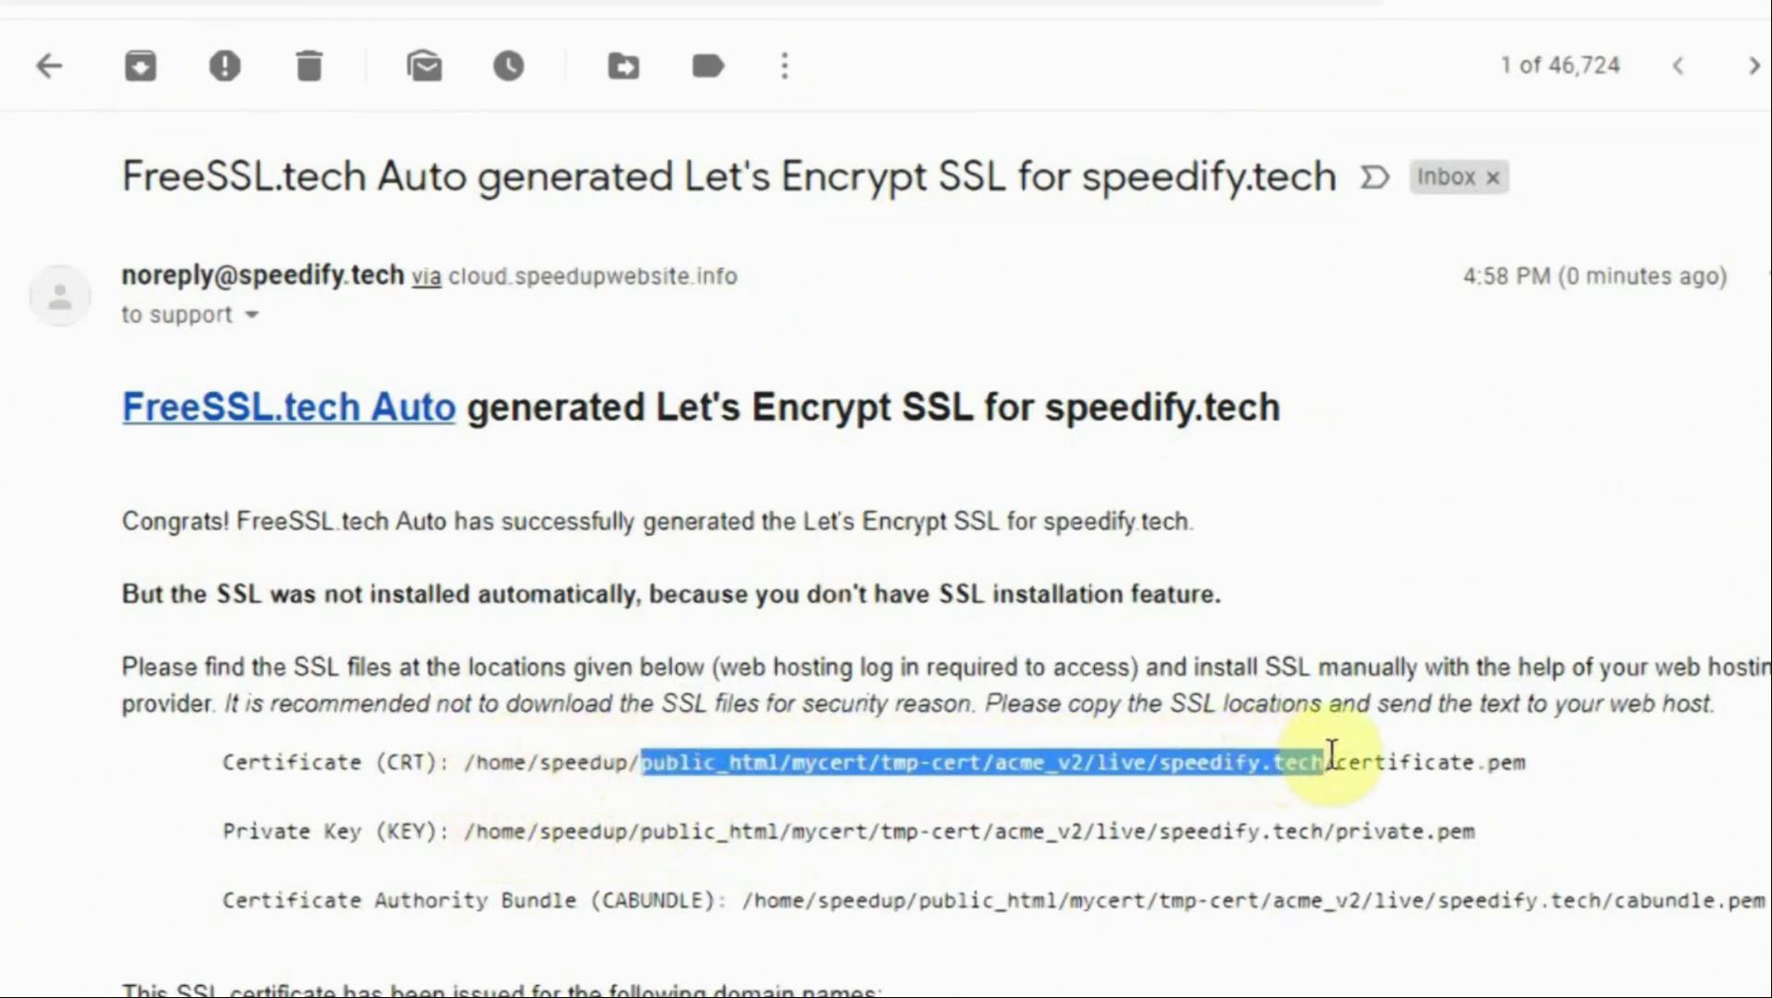
{"action": "right_click", "coordinate": [1211, 762]}
{"action": "left_click", "coordinate": [1220, 791]}
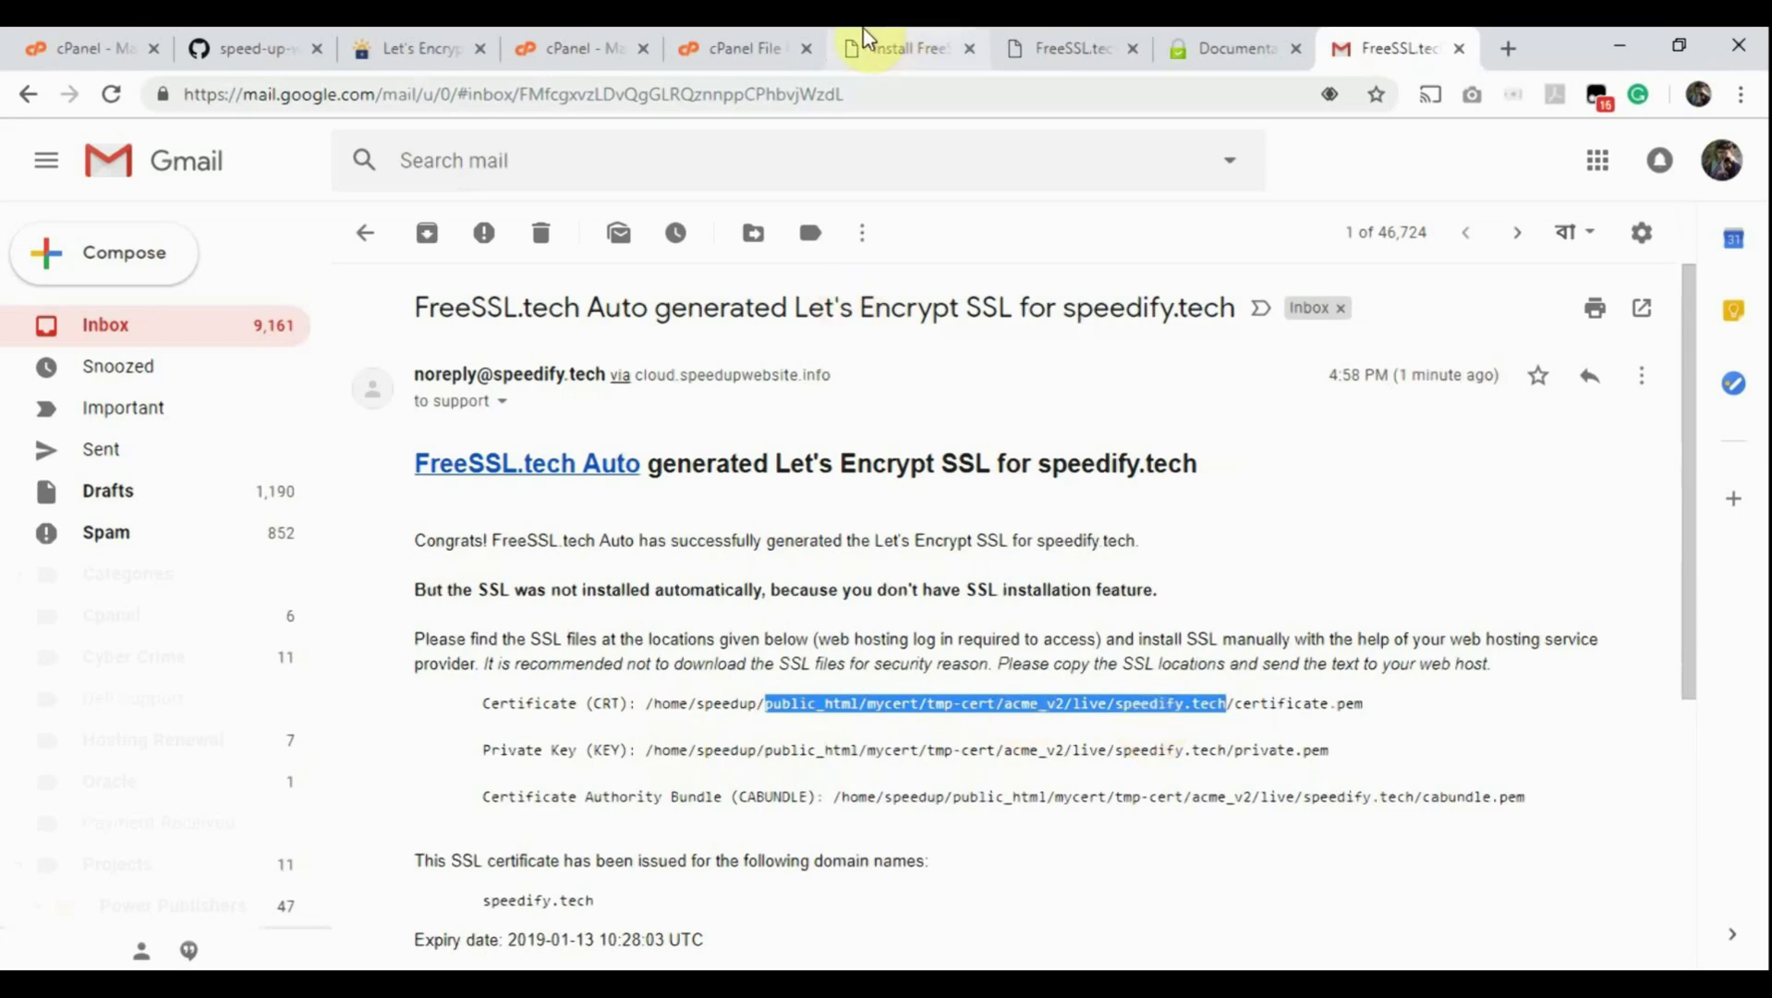
Navigate File Manager to the pasted speedify.tech certificate folder path
{"action": "left_click", "coordinate": [744, 47]}
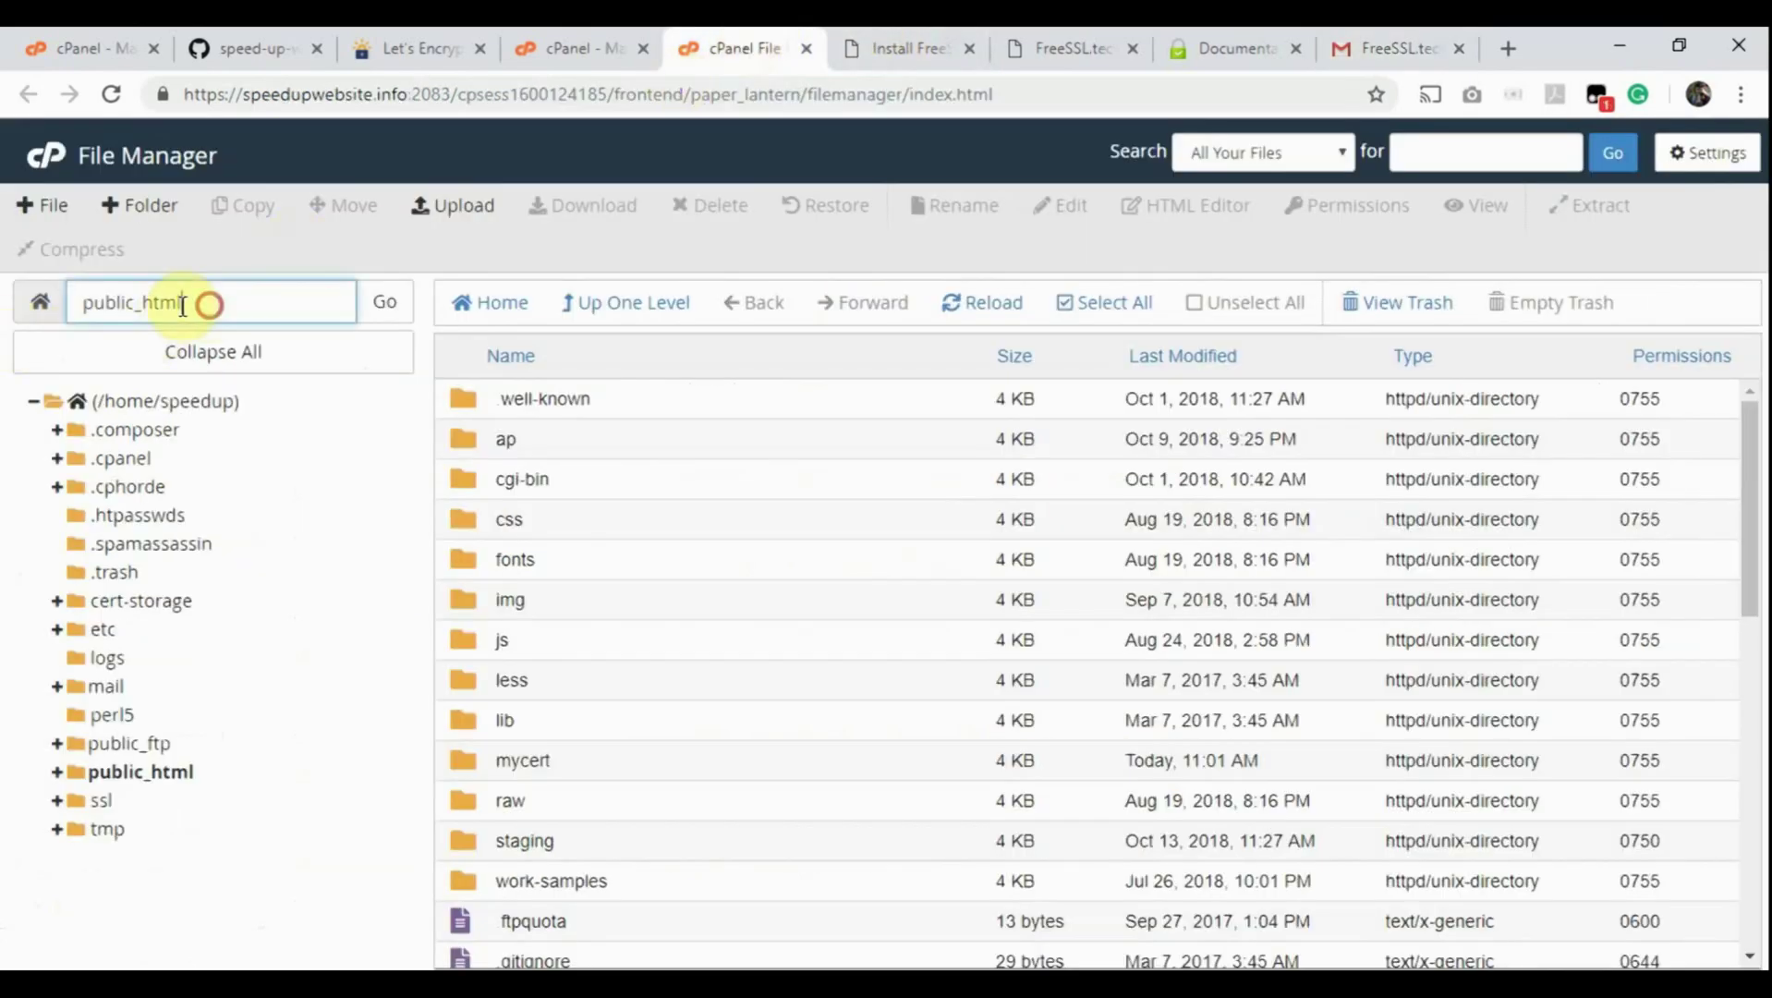
{"action": "left_click_drag", "start_coordinate": [186, 303], "coordinate": [76, 303]}
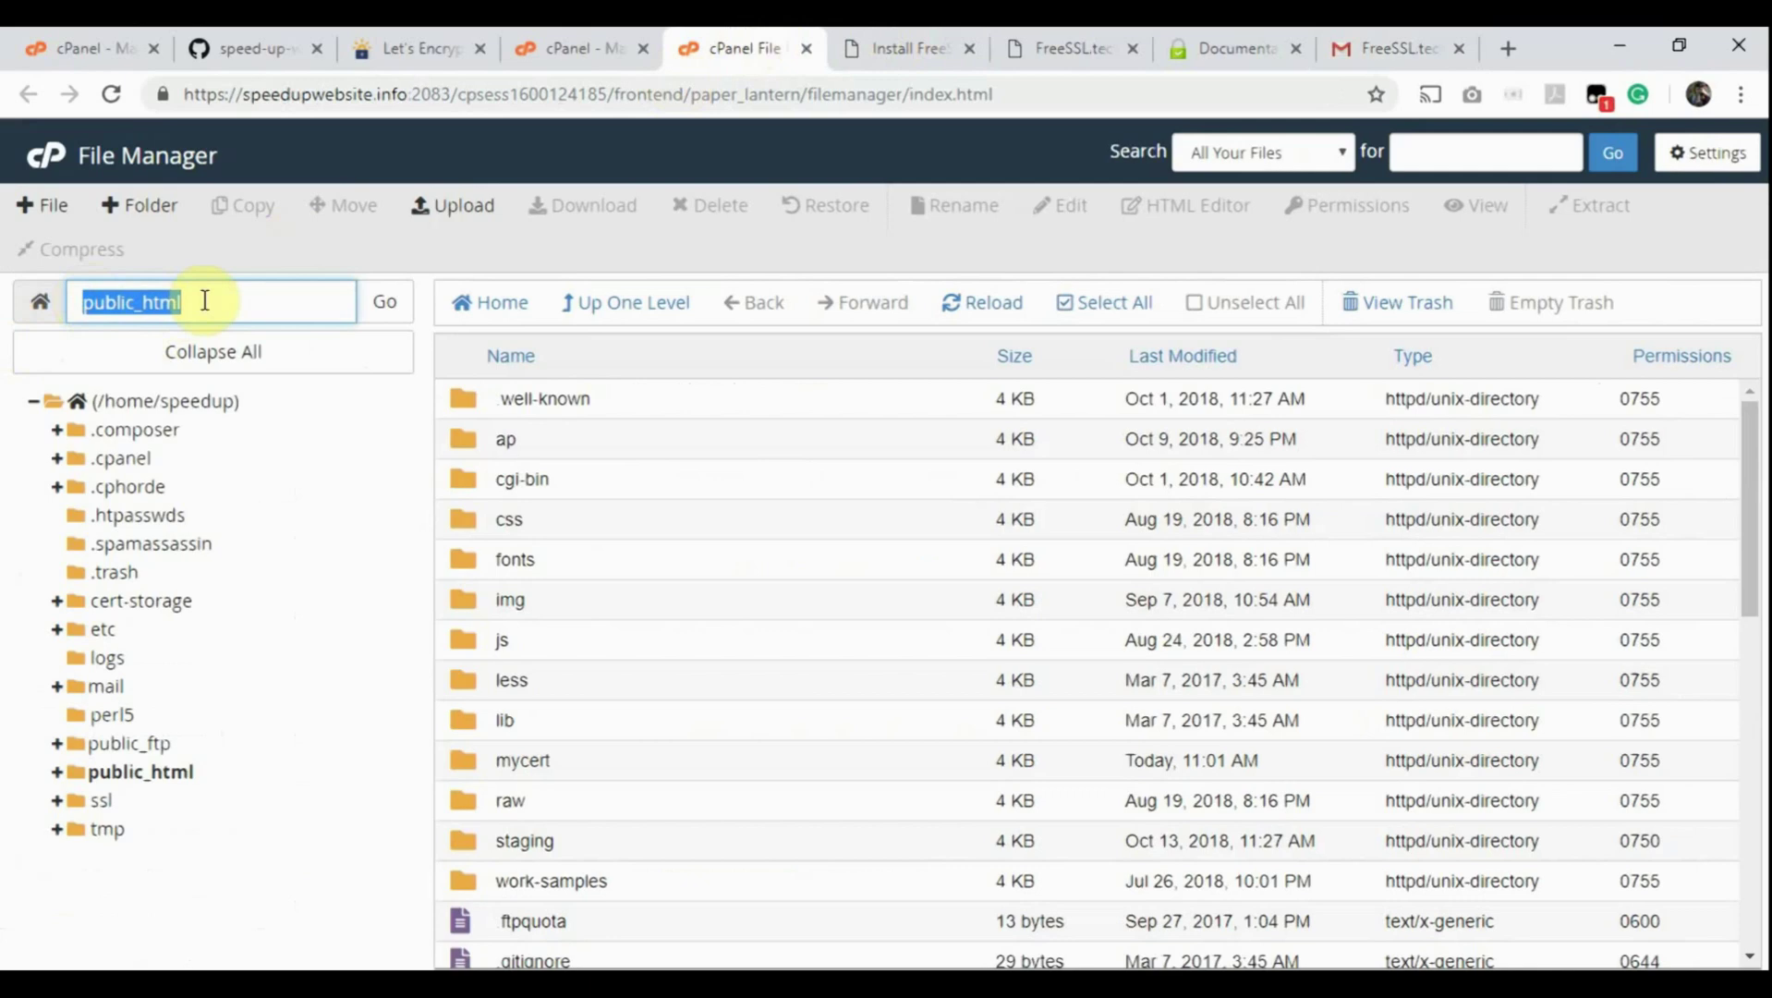
{"action": "key", "text": "ctrl+v"}
{"action": "left_click", "coordinate": [385, 302]}
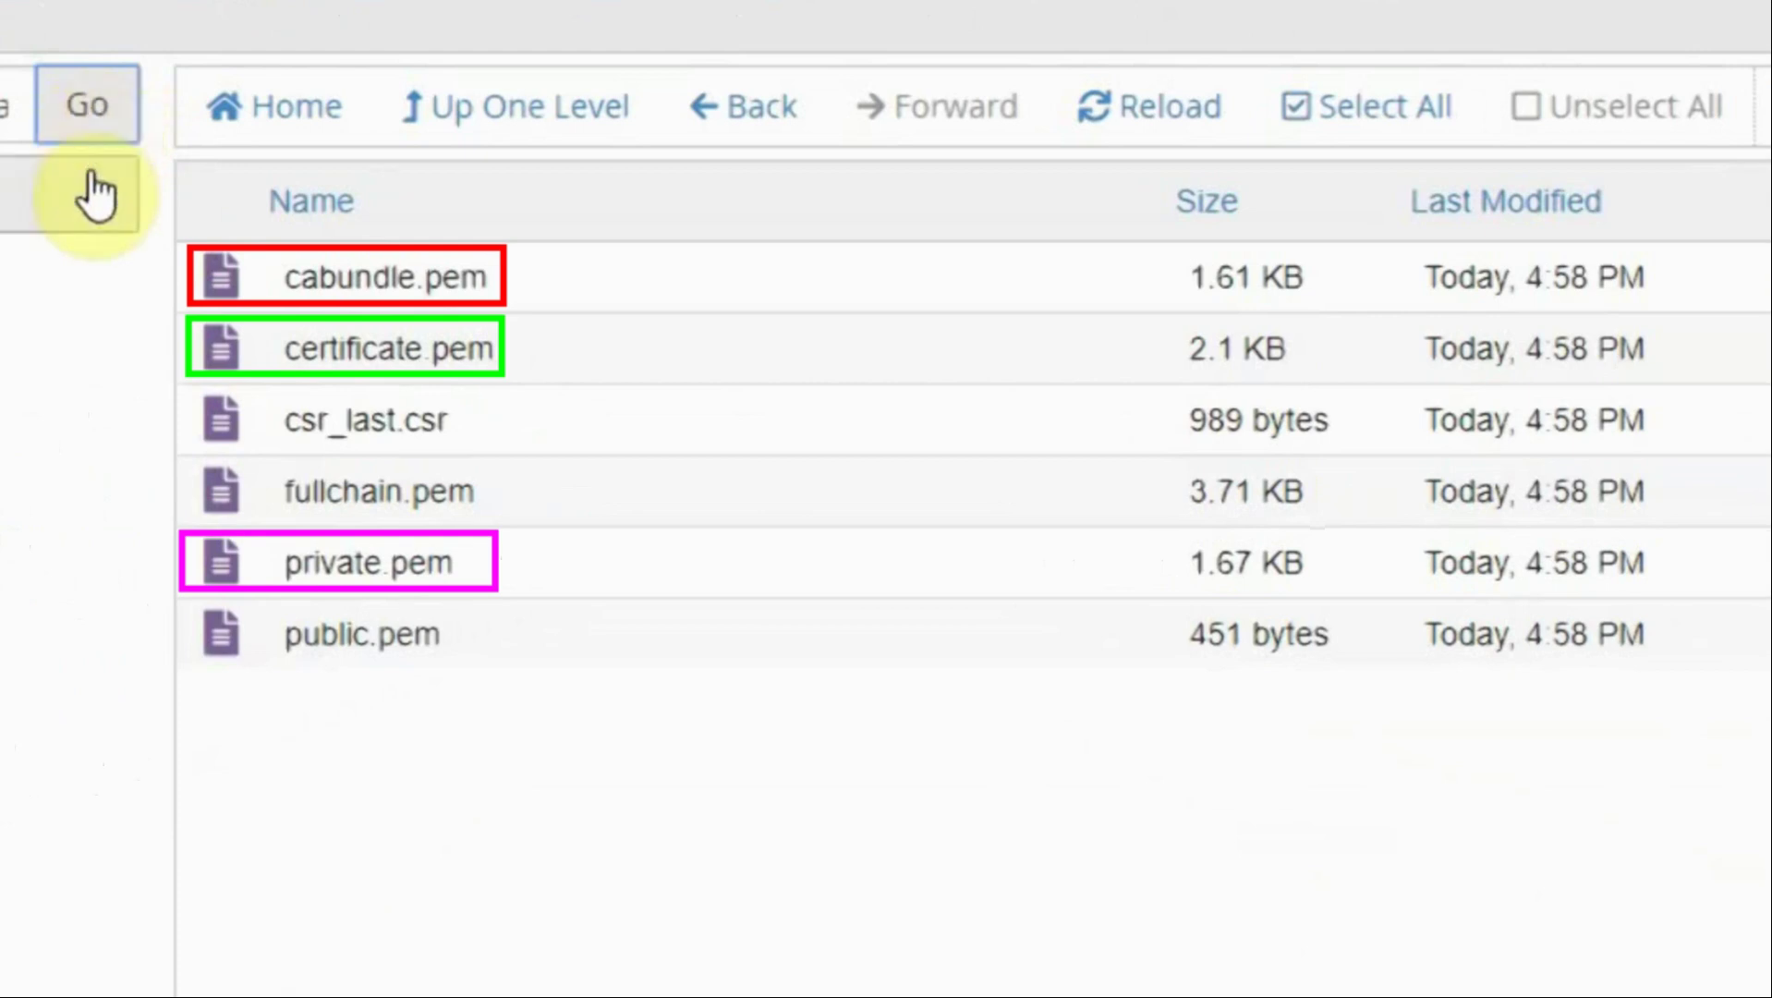
Open certificate.pem in the editor and select all of its text
{"action": "left_click", "coordinate": [203, 349]}
{"action": "right_click", "coordinate": [202, 344]}
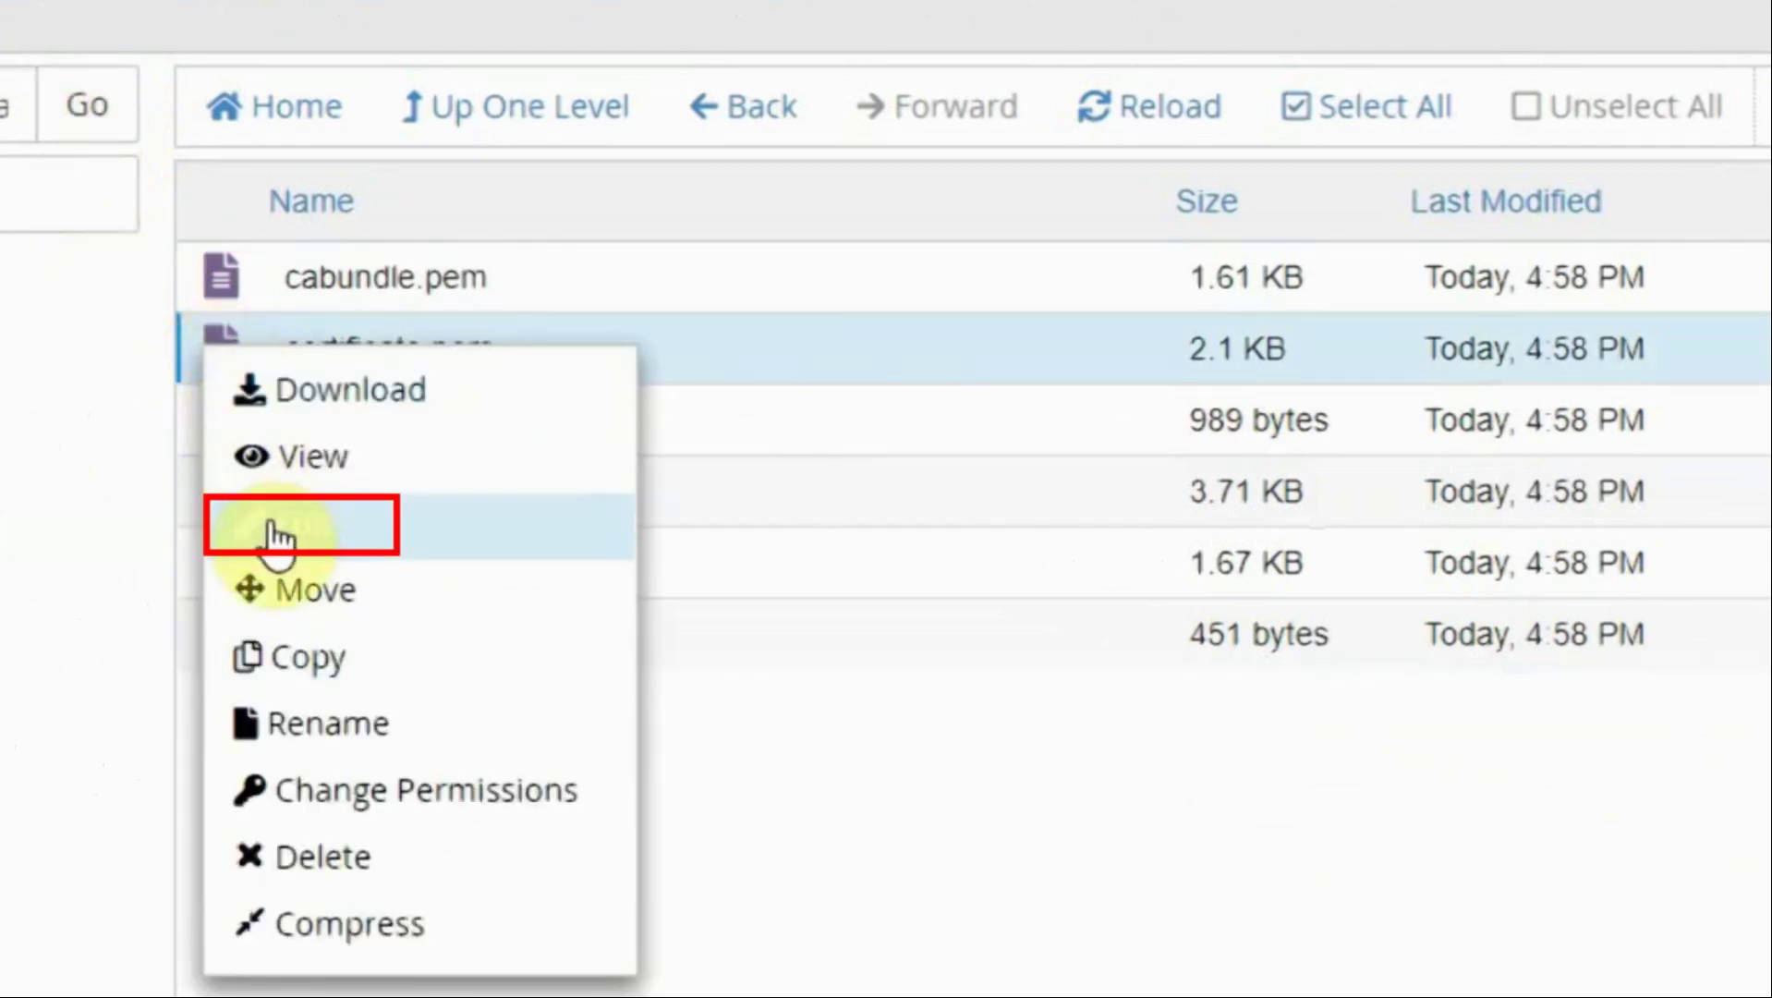
{"action": "left_click", "coordinate": [303, 523]}
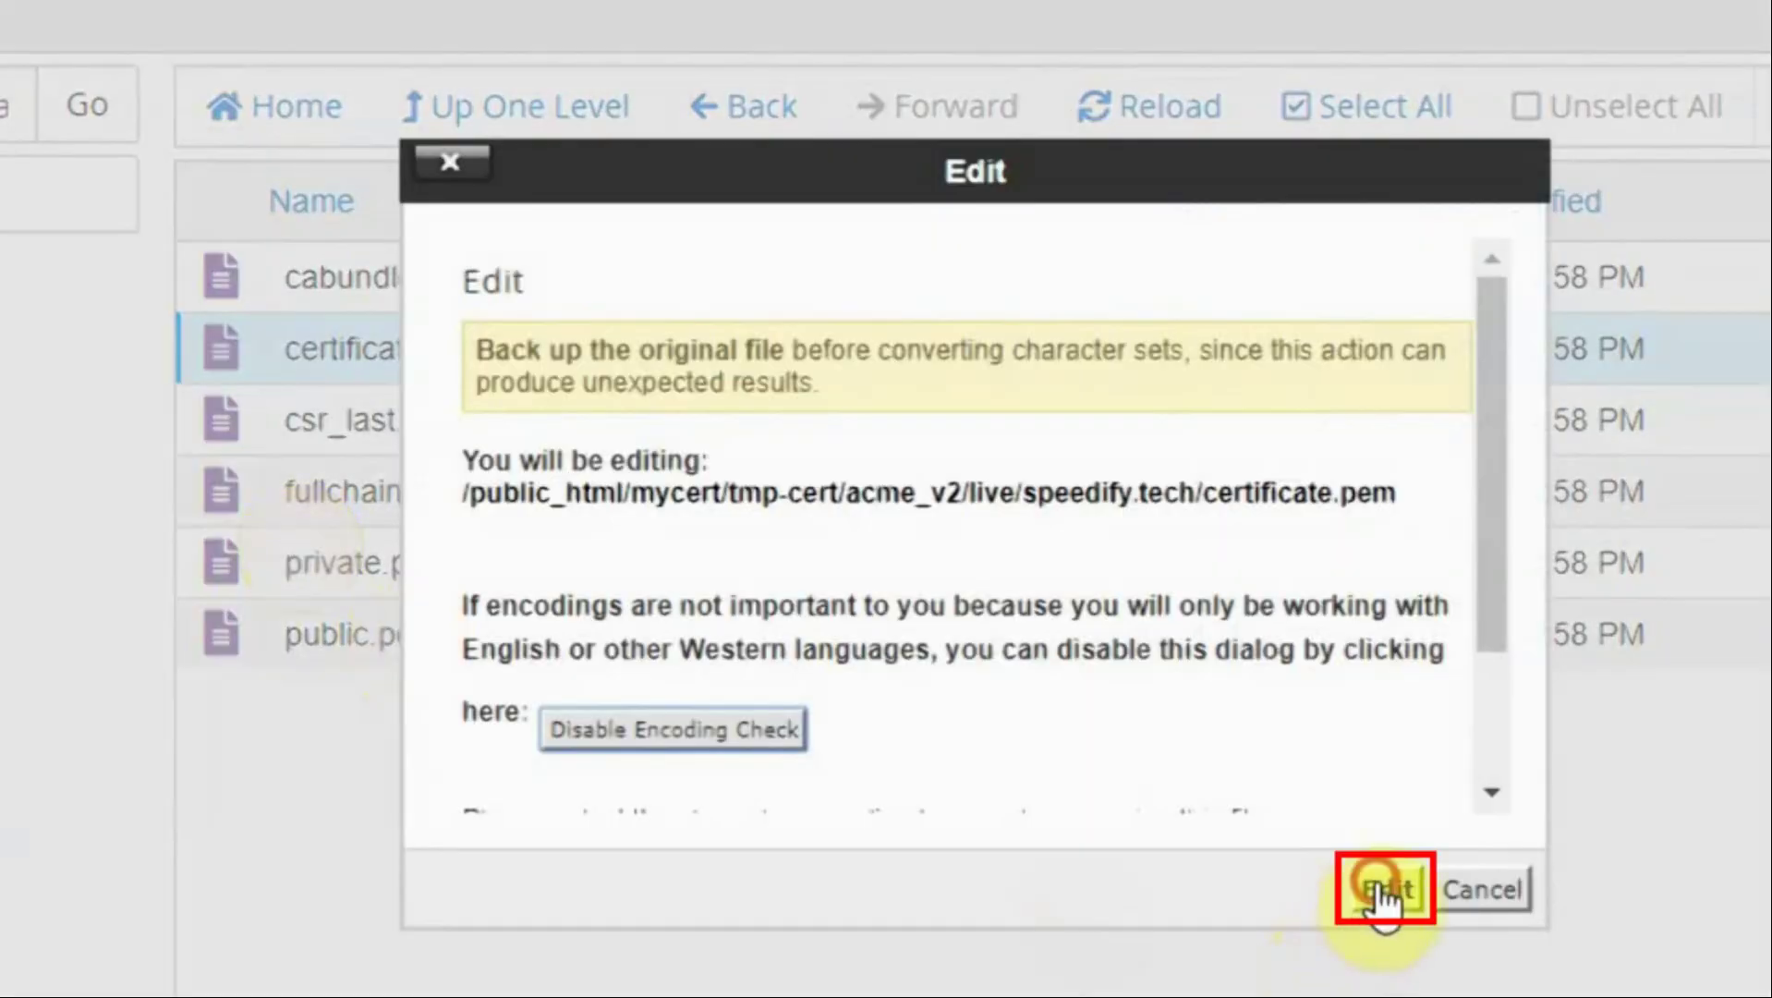
{"action": "left_click", "coordinate": [1376, 883]}
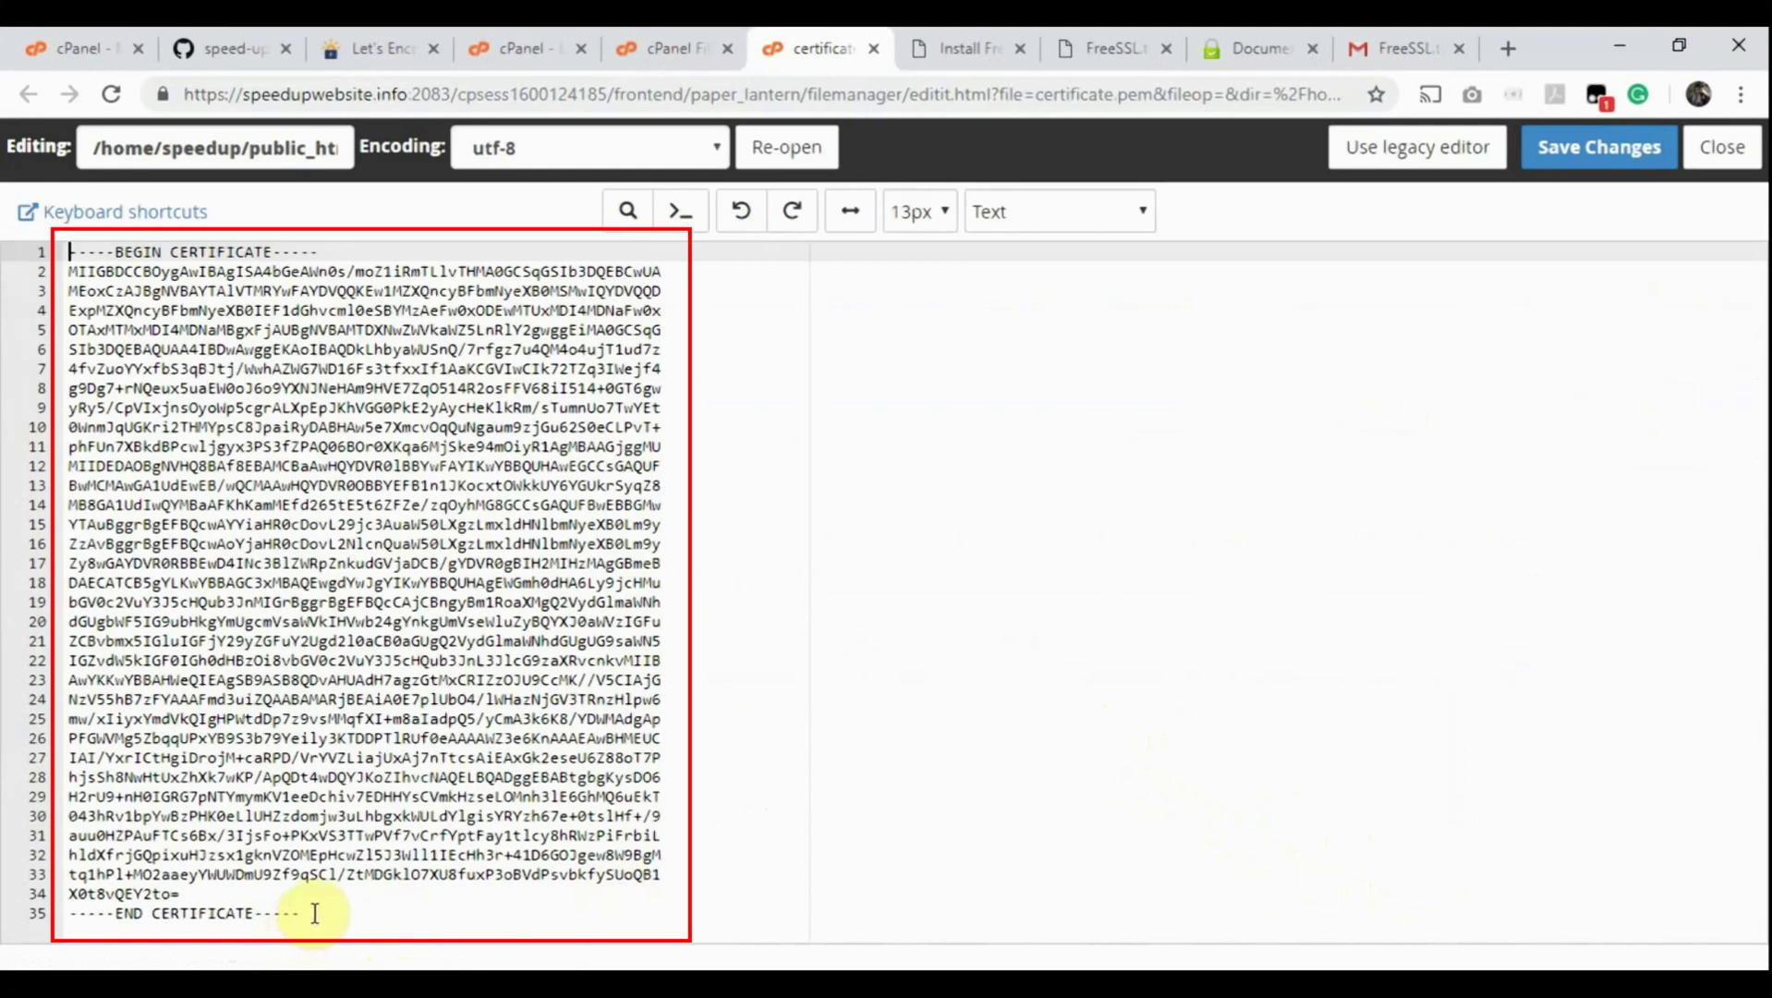
{"action": "key", "text": "ctrl+a"}
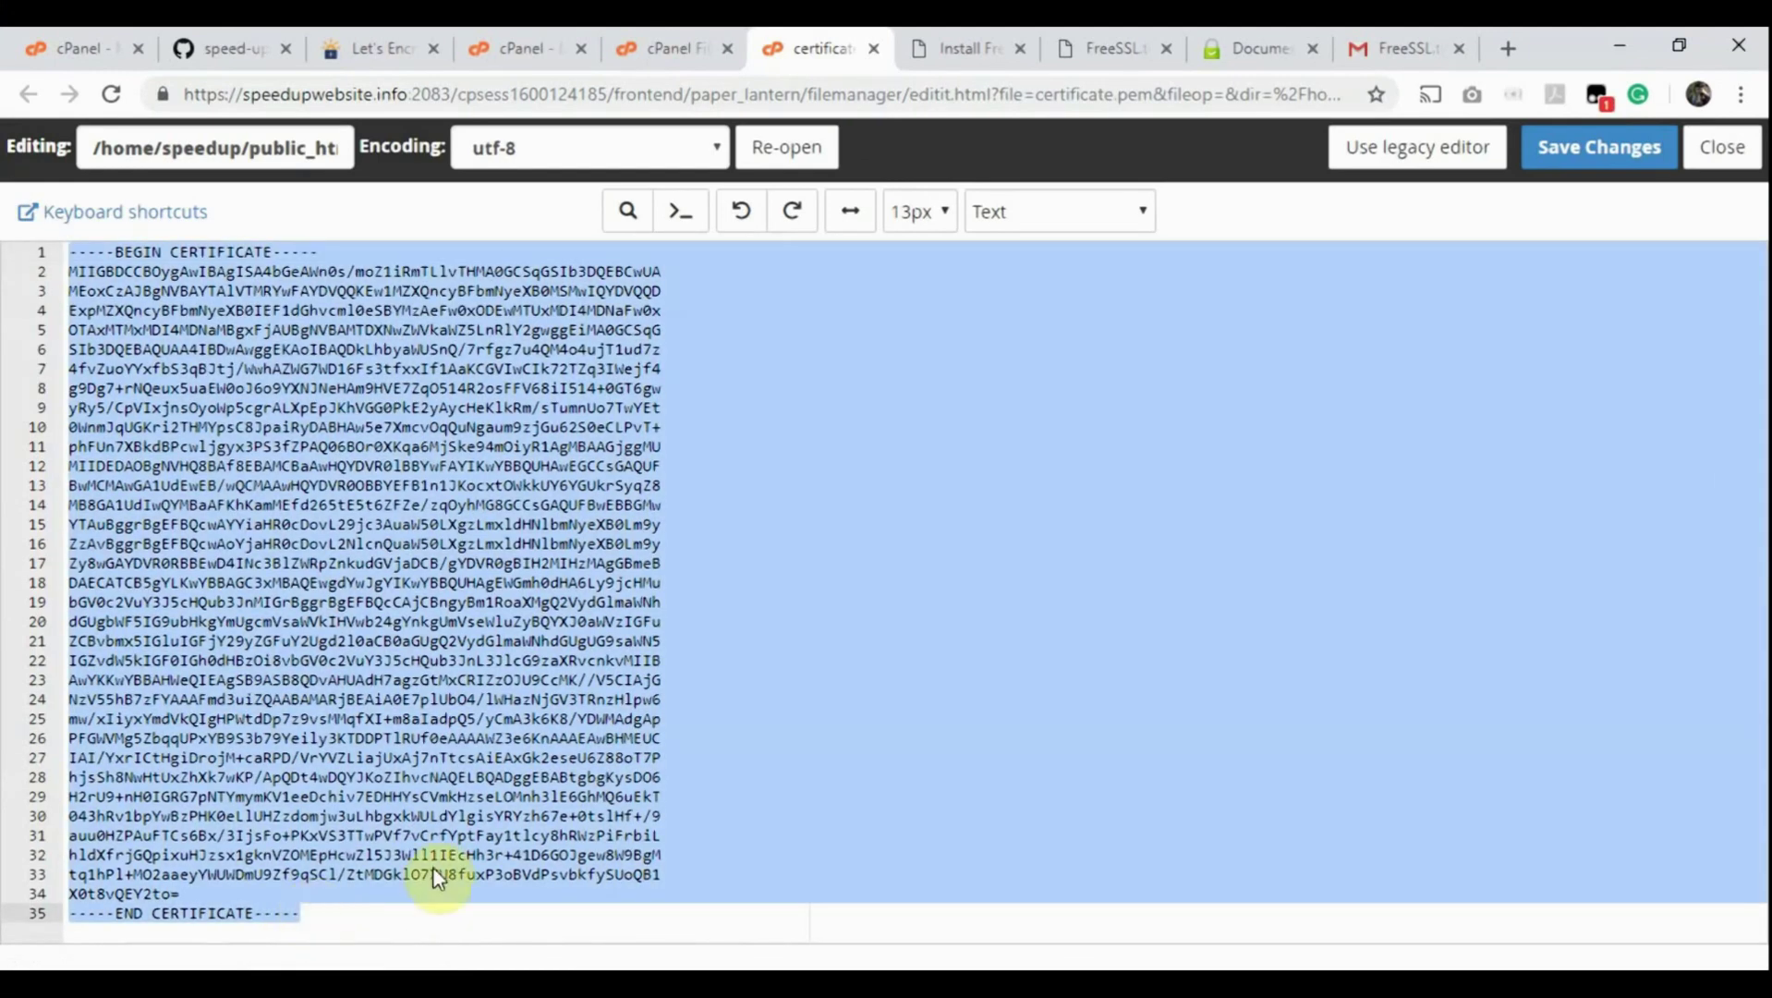
Close the certificate editor and go to SSL/TLS Manage SSL sites from cPanel home
{"action": "left_click", "coordinate": [1723, 147]}
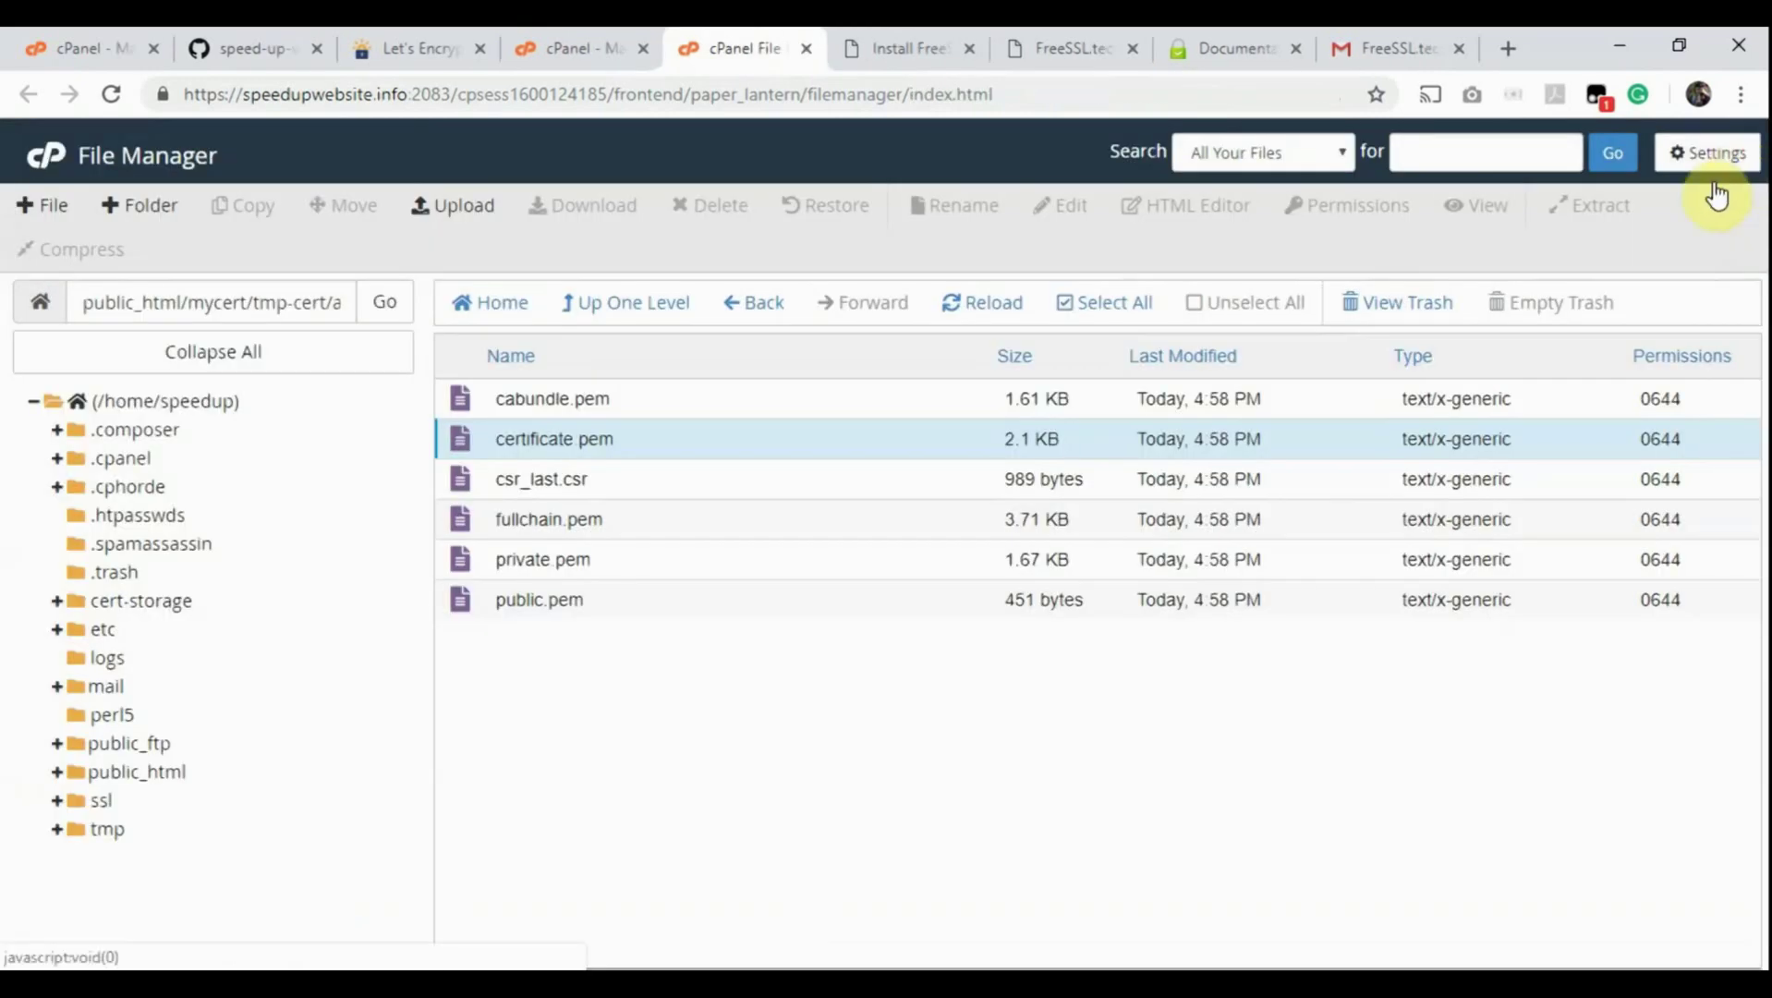
{"action": "left_click", "coordinate": [574, 48]}
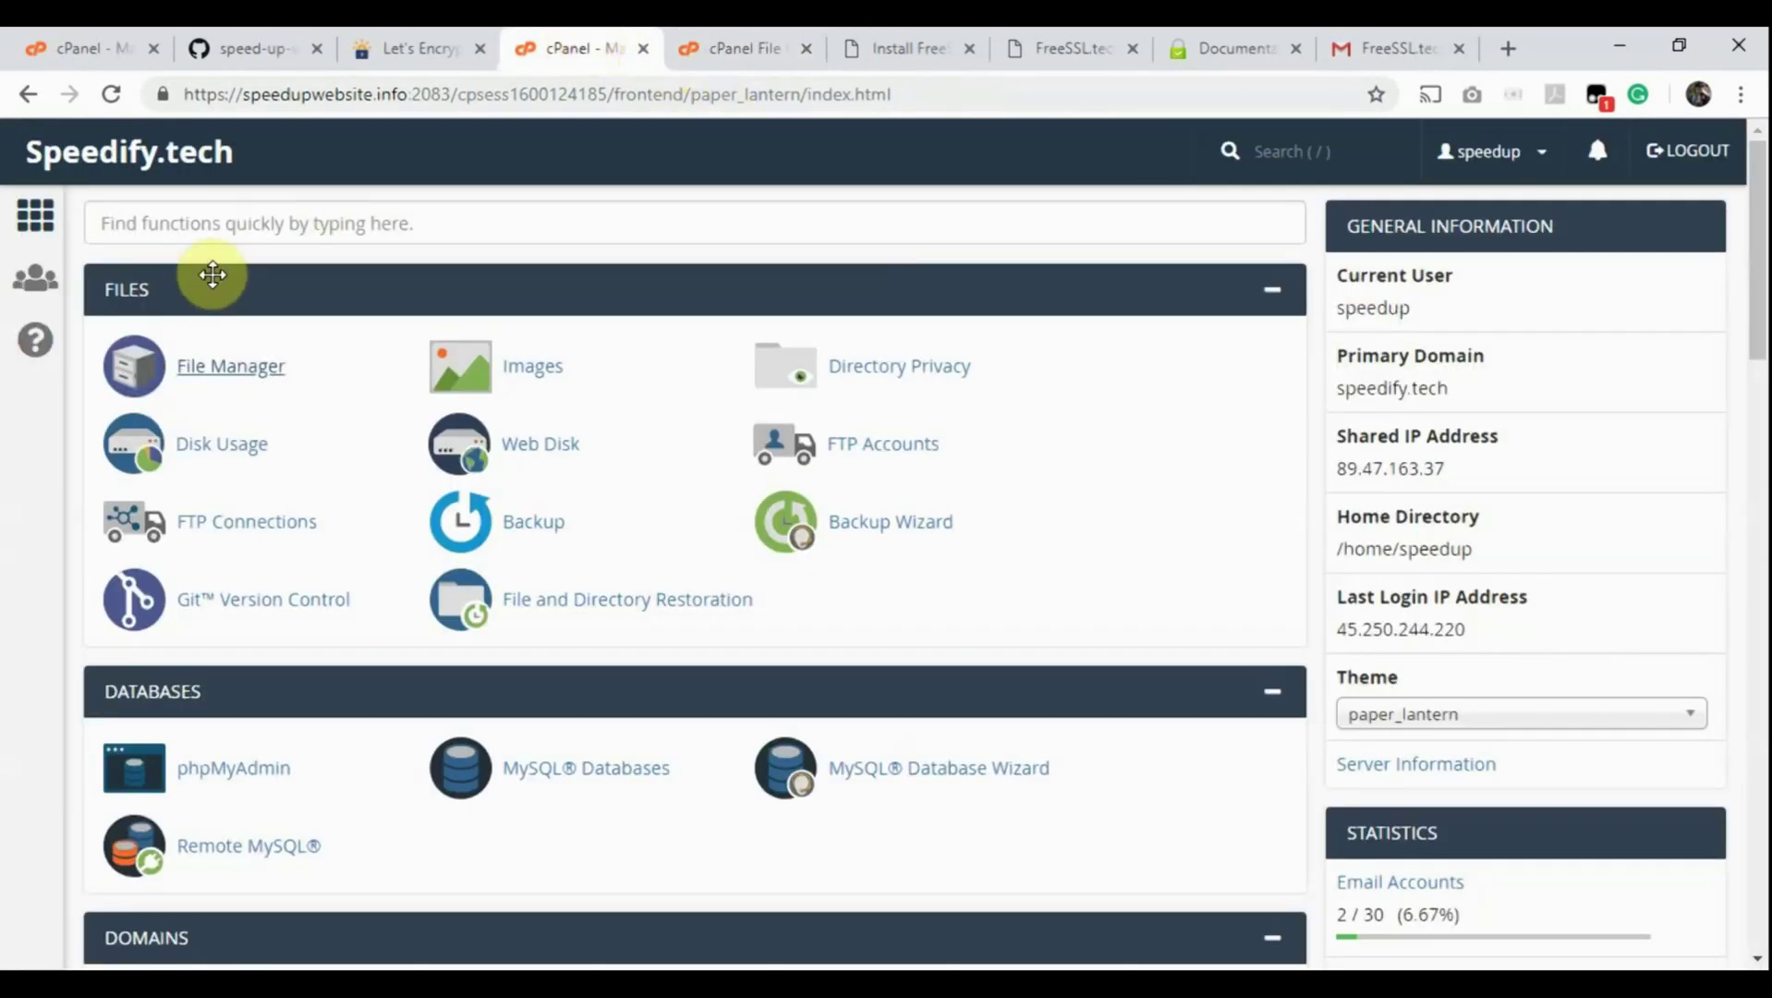
{"action": "left_click", "coordinate": [247, 235]}
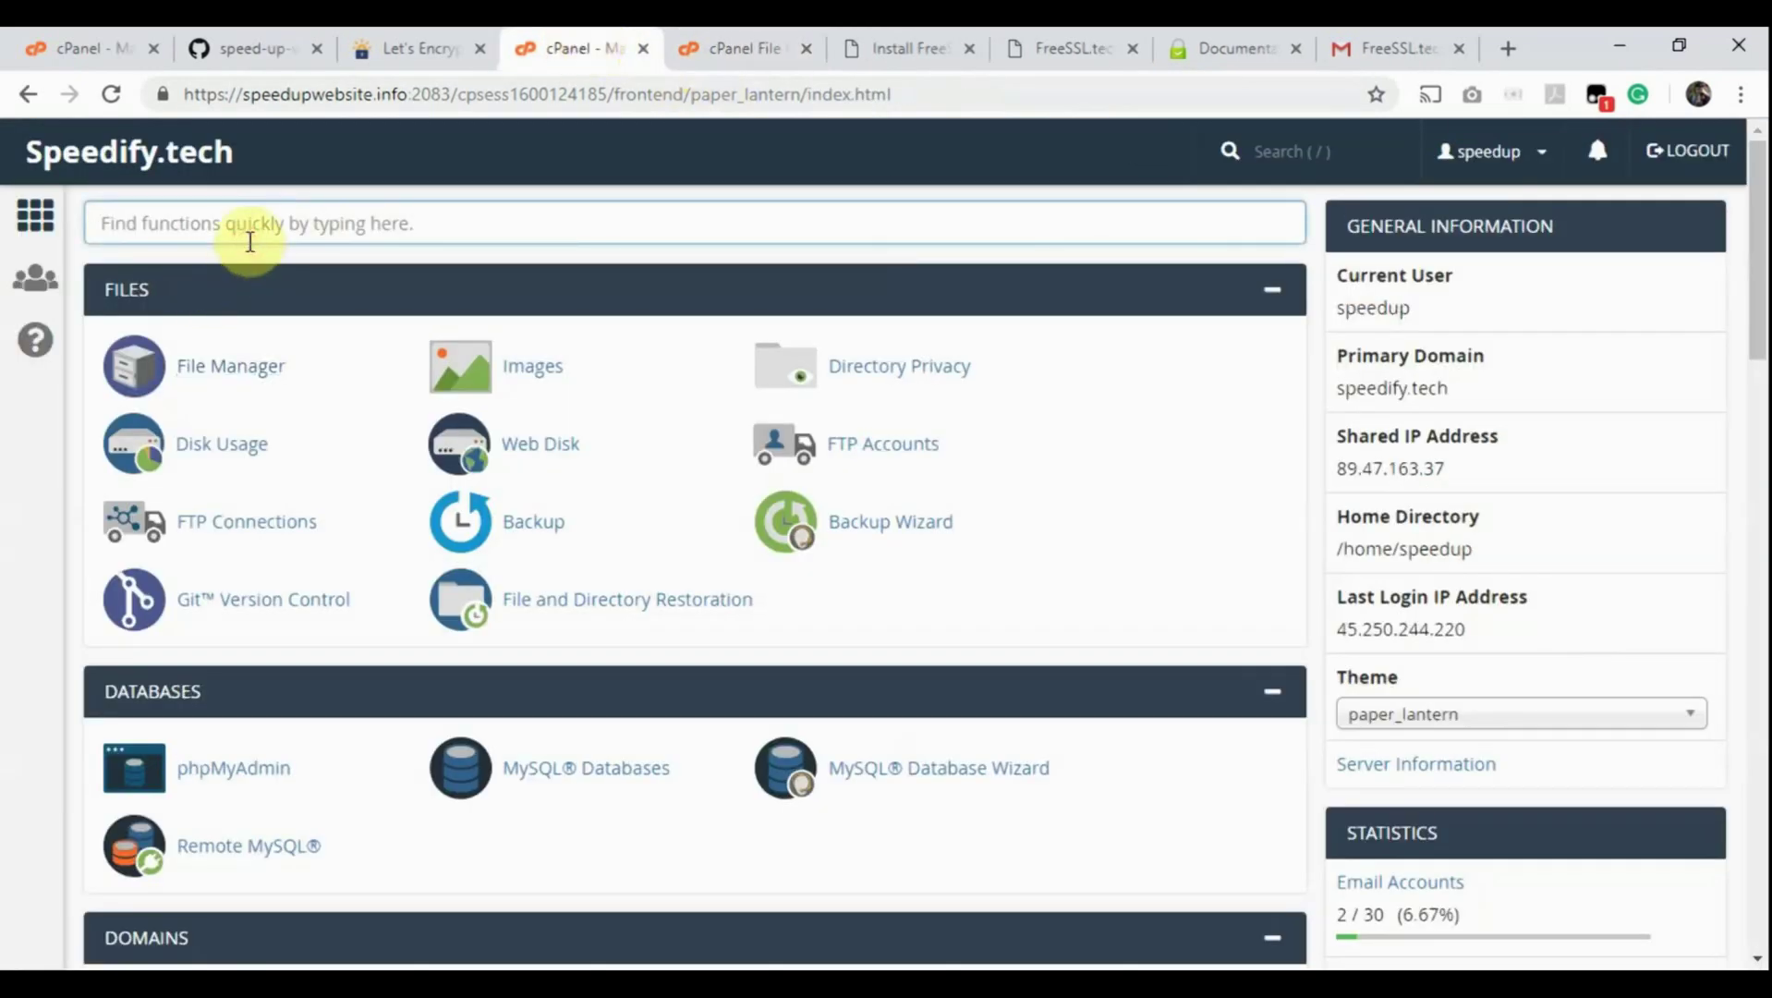
{"action": "type", "text": "ssl"}
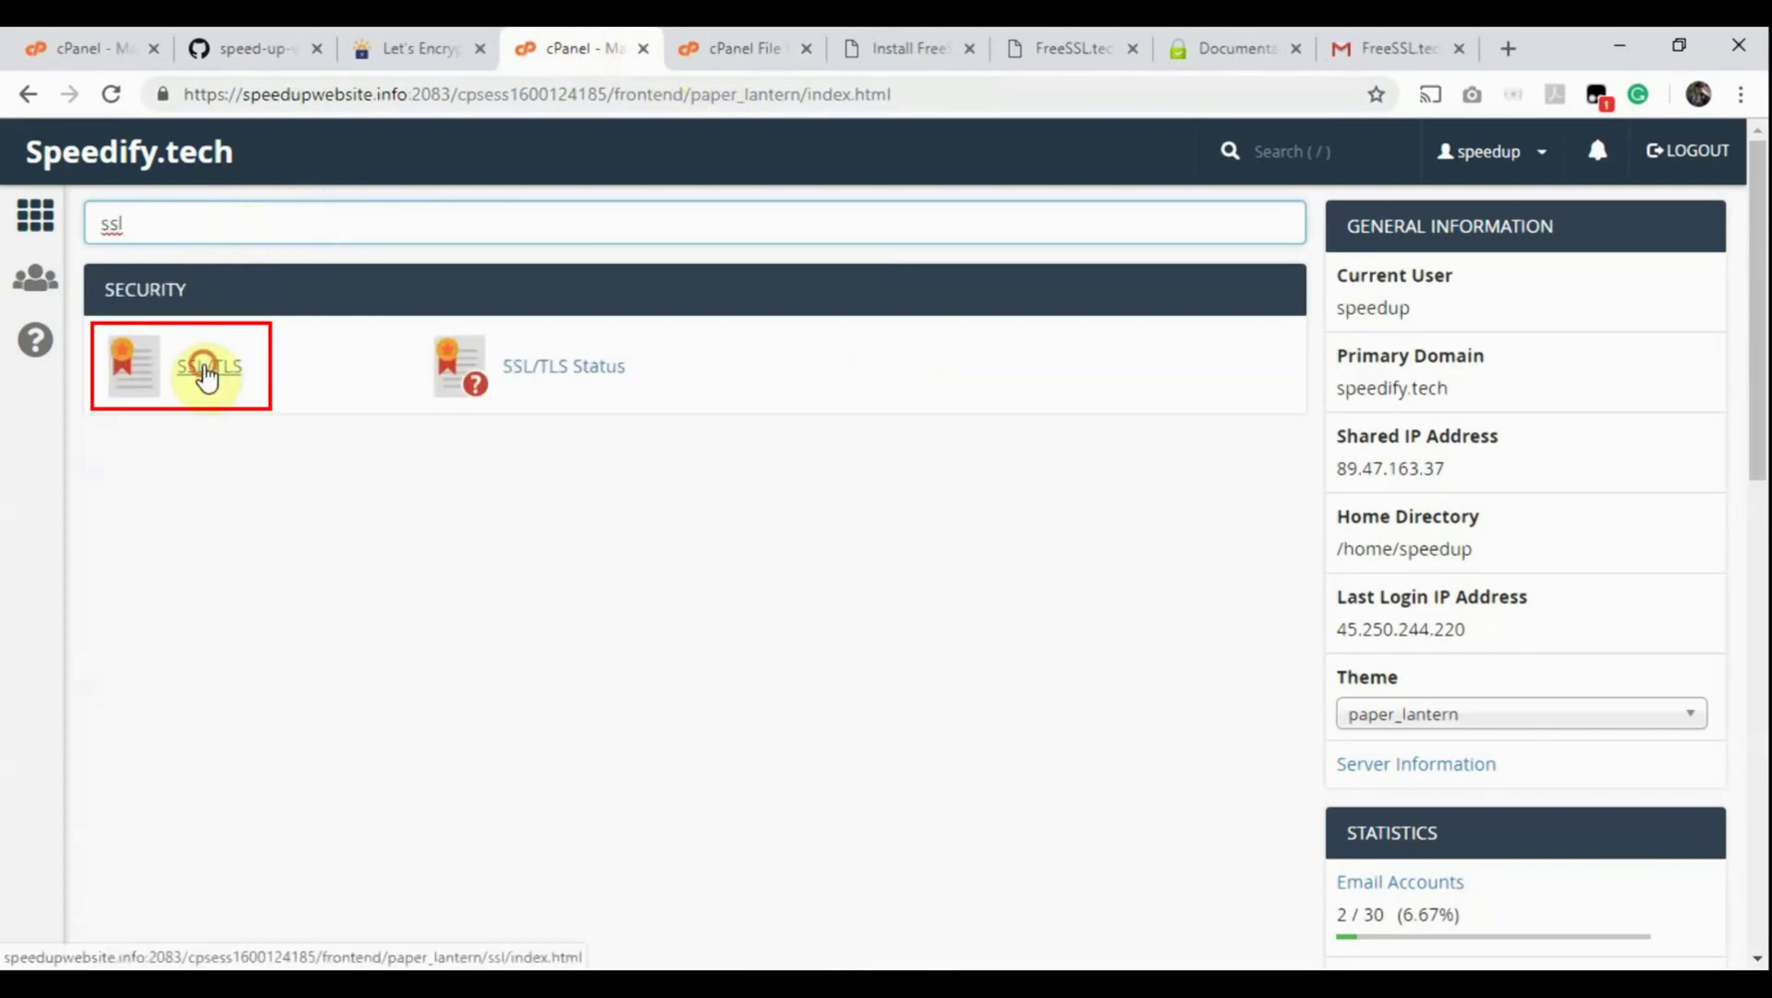
{"action": "left_click", "coordinate": [194, 366]}
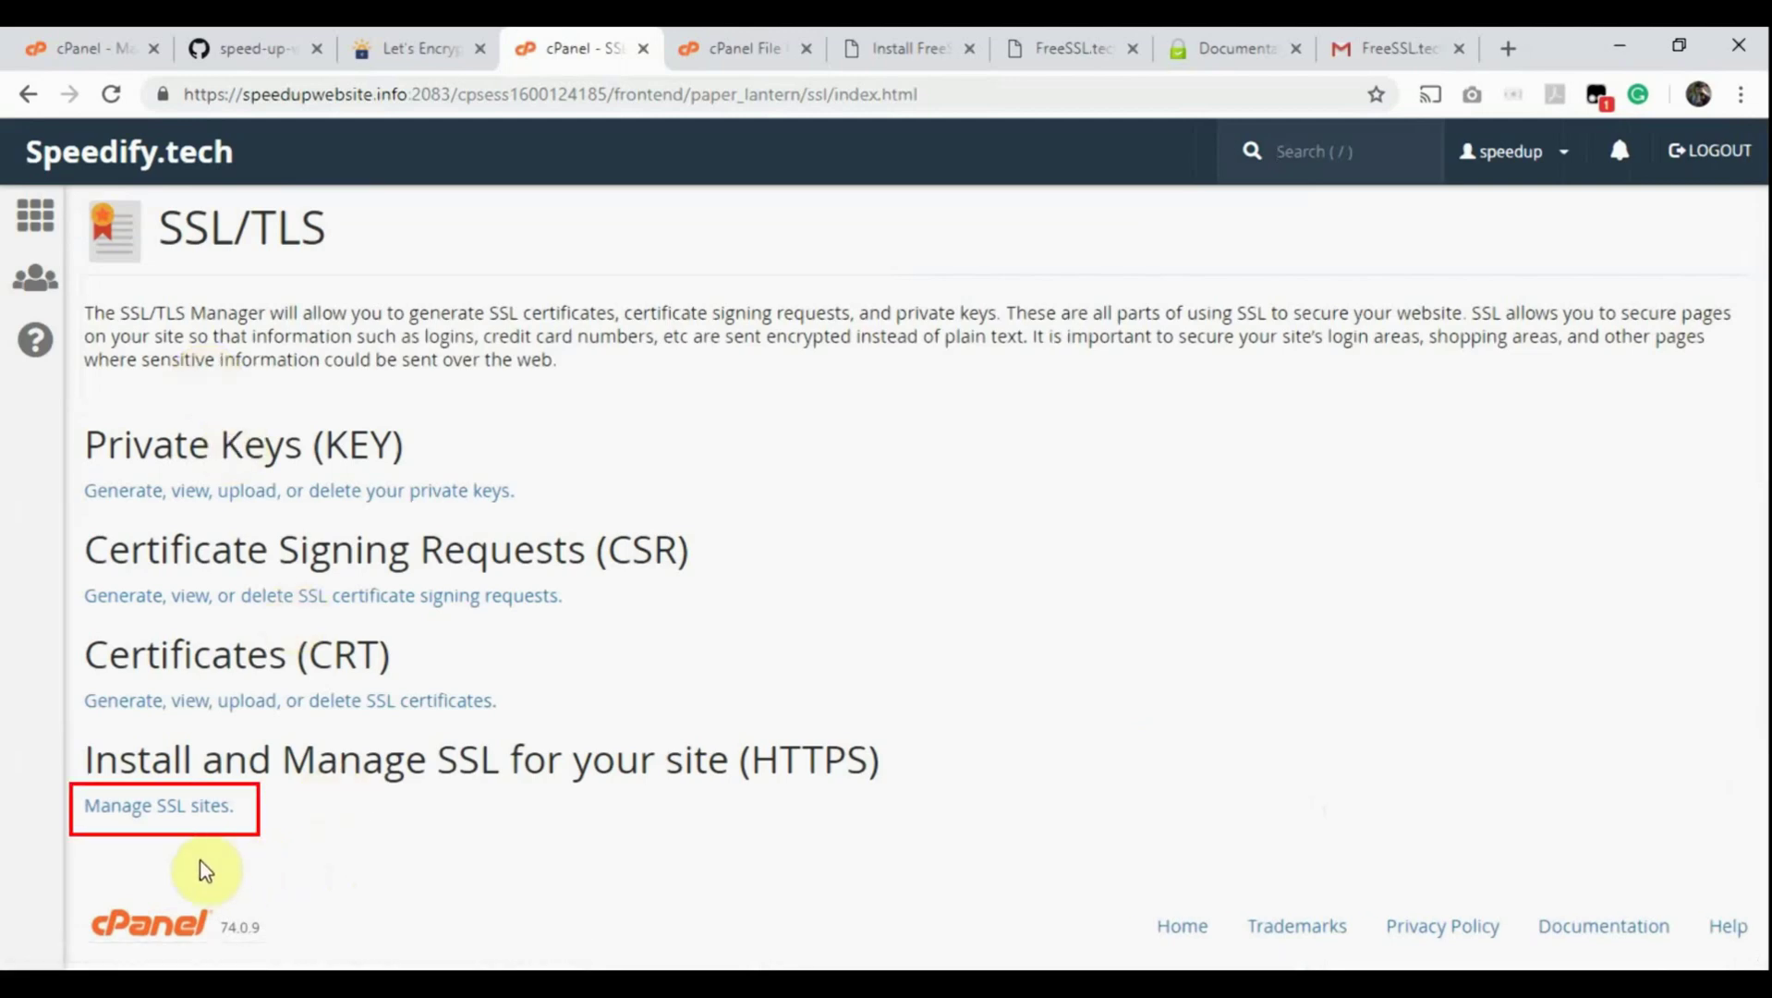
{"action": "left_click", "coordinate": [156, 807]}
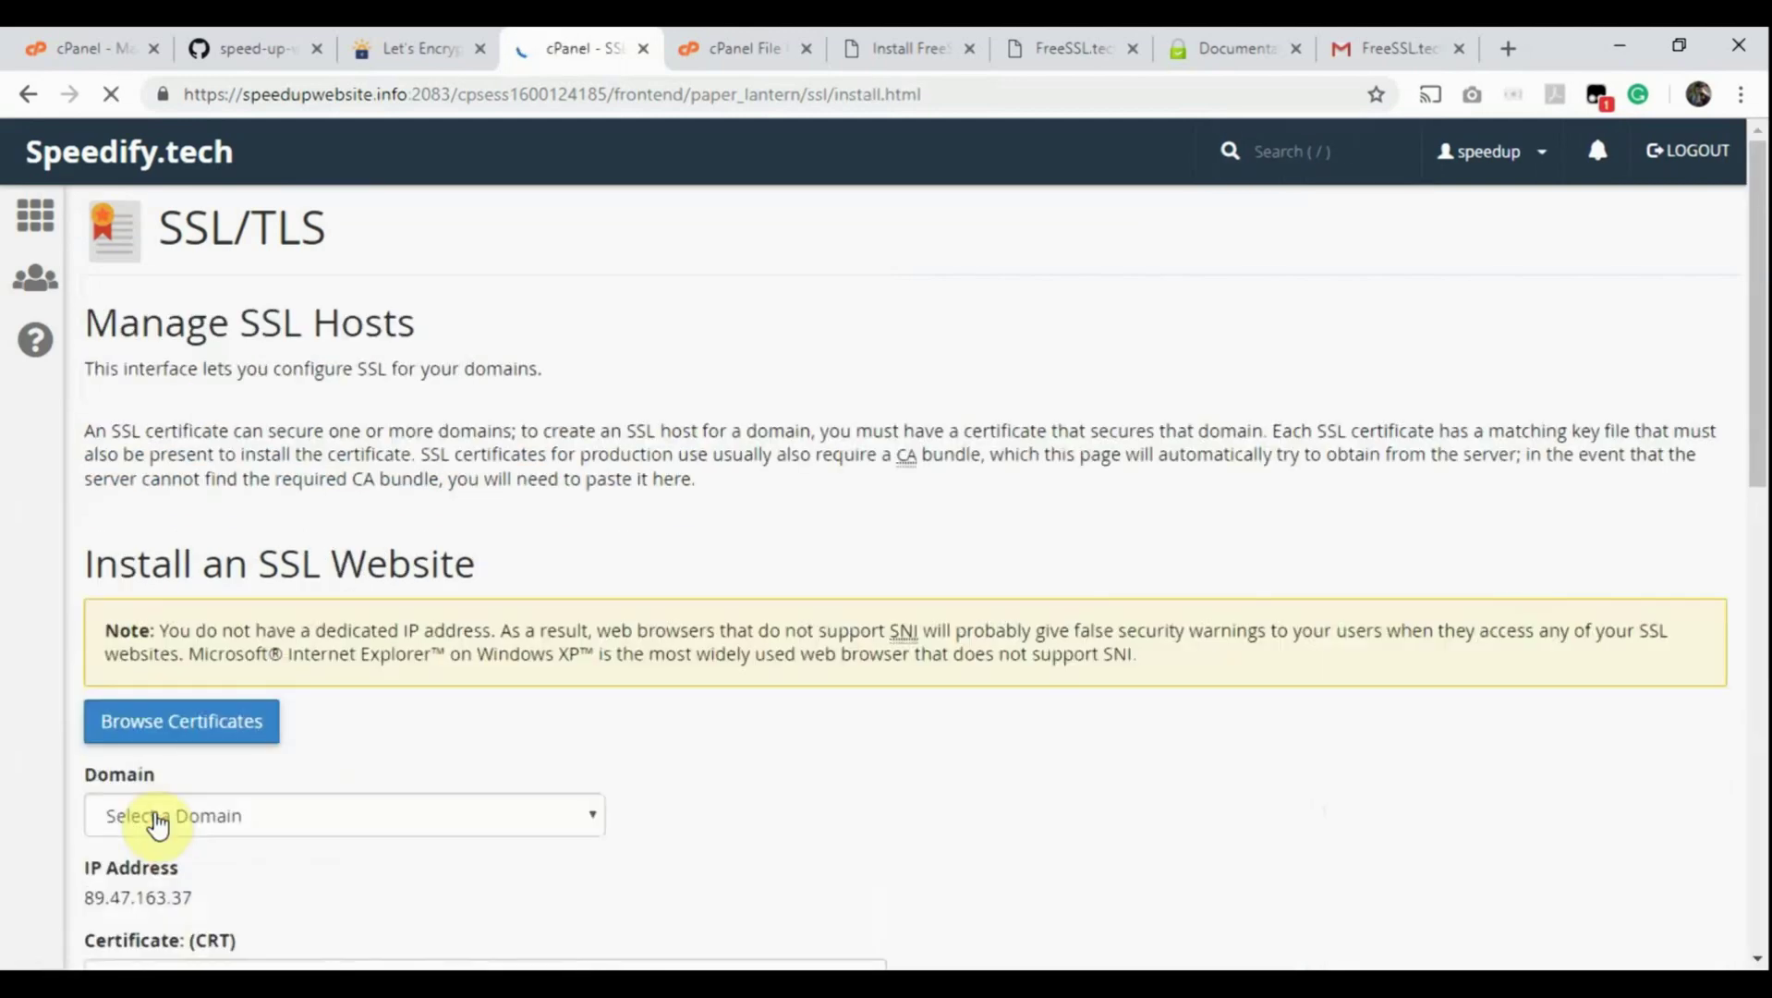
{"action": "scroll", "coordinate": [461, 720], "scroll_direction": "down", "scroll_amount": 3}
{"action": "scroll", "coordinate": [461, 711], "scroll_direction": "down", "scroll_amount": 4}
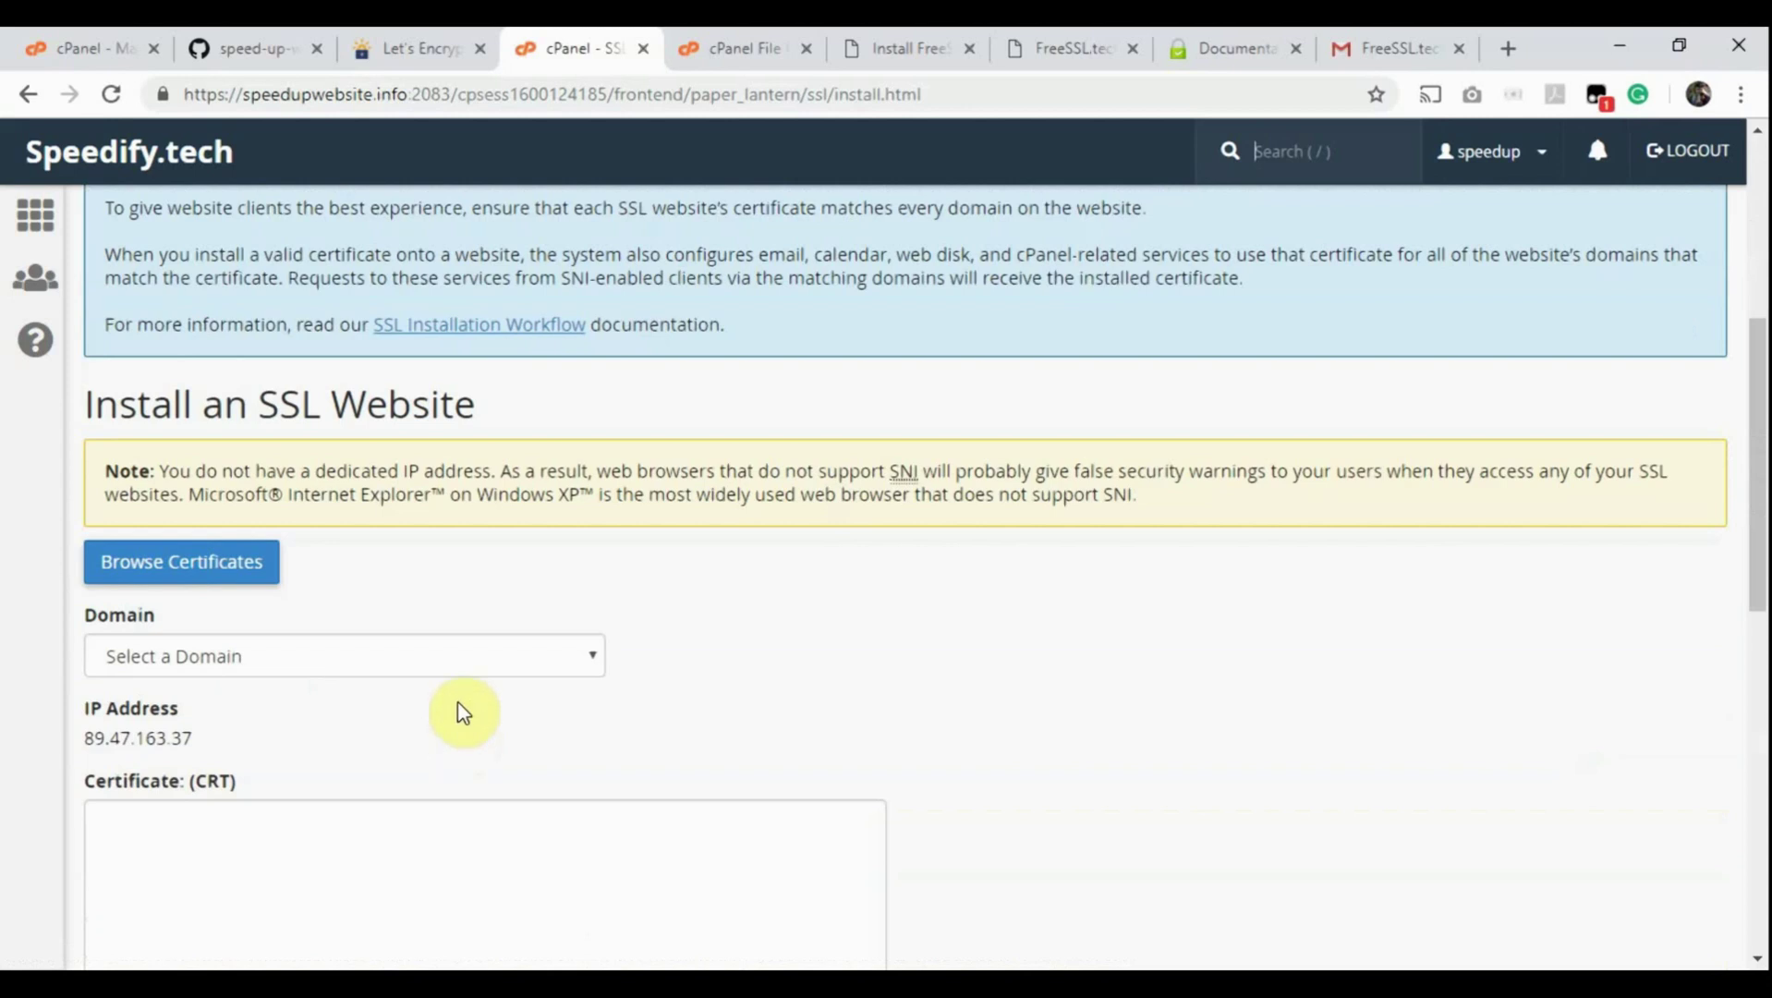
Choose speedify.tech as the domain and paste the certificate into the Certificate (CRT) field
{"action": "left_click", "coordinate": [358, 657]}
{"action": "left_click", "coordinate": [277, 739]}
{"action": "scroll", "coordinate": [822, 749], "scroll_direction": "down", "scroll_amount": 3}
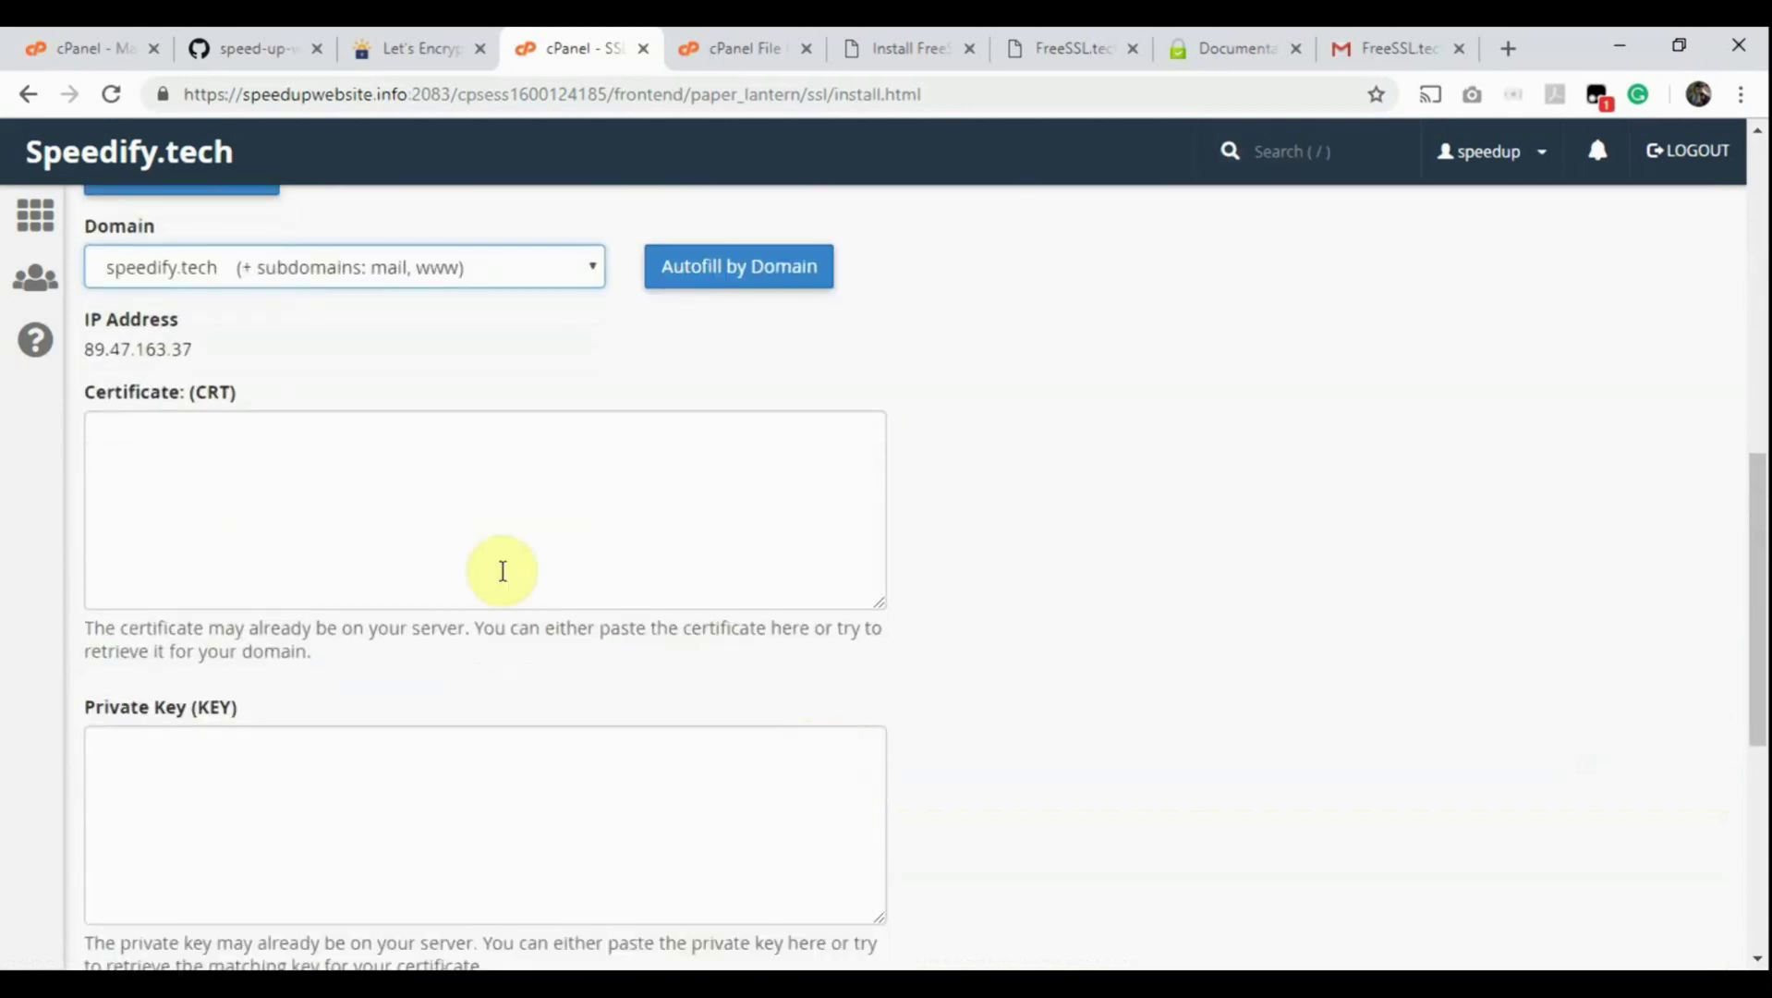
{"action": "left_click", "coordinate": [502, 565]}
{"action": "key", "text": "ctrl+v"}
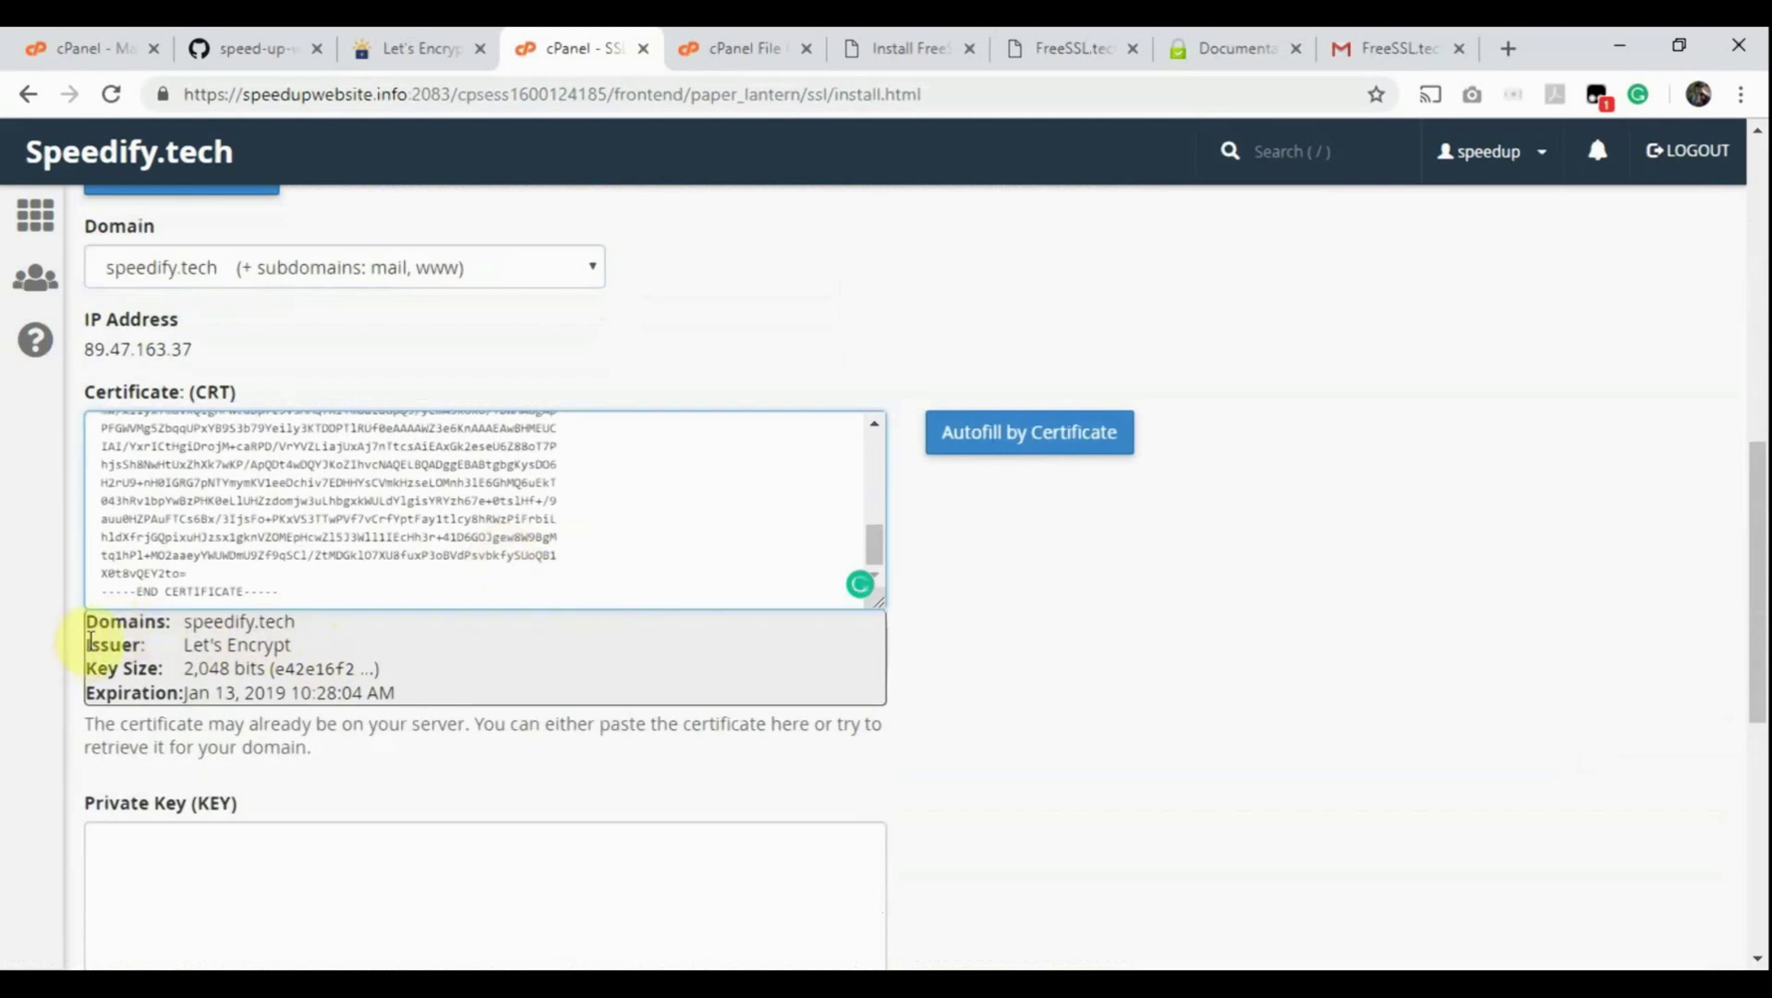
{"action": "left_click_drag", "start_coordinate": [86, 643], "coordinate": [324, 644]}
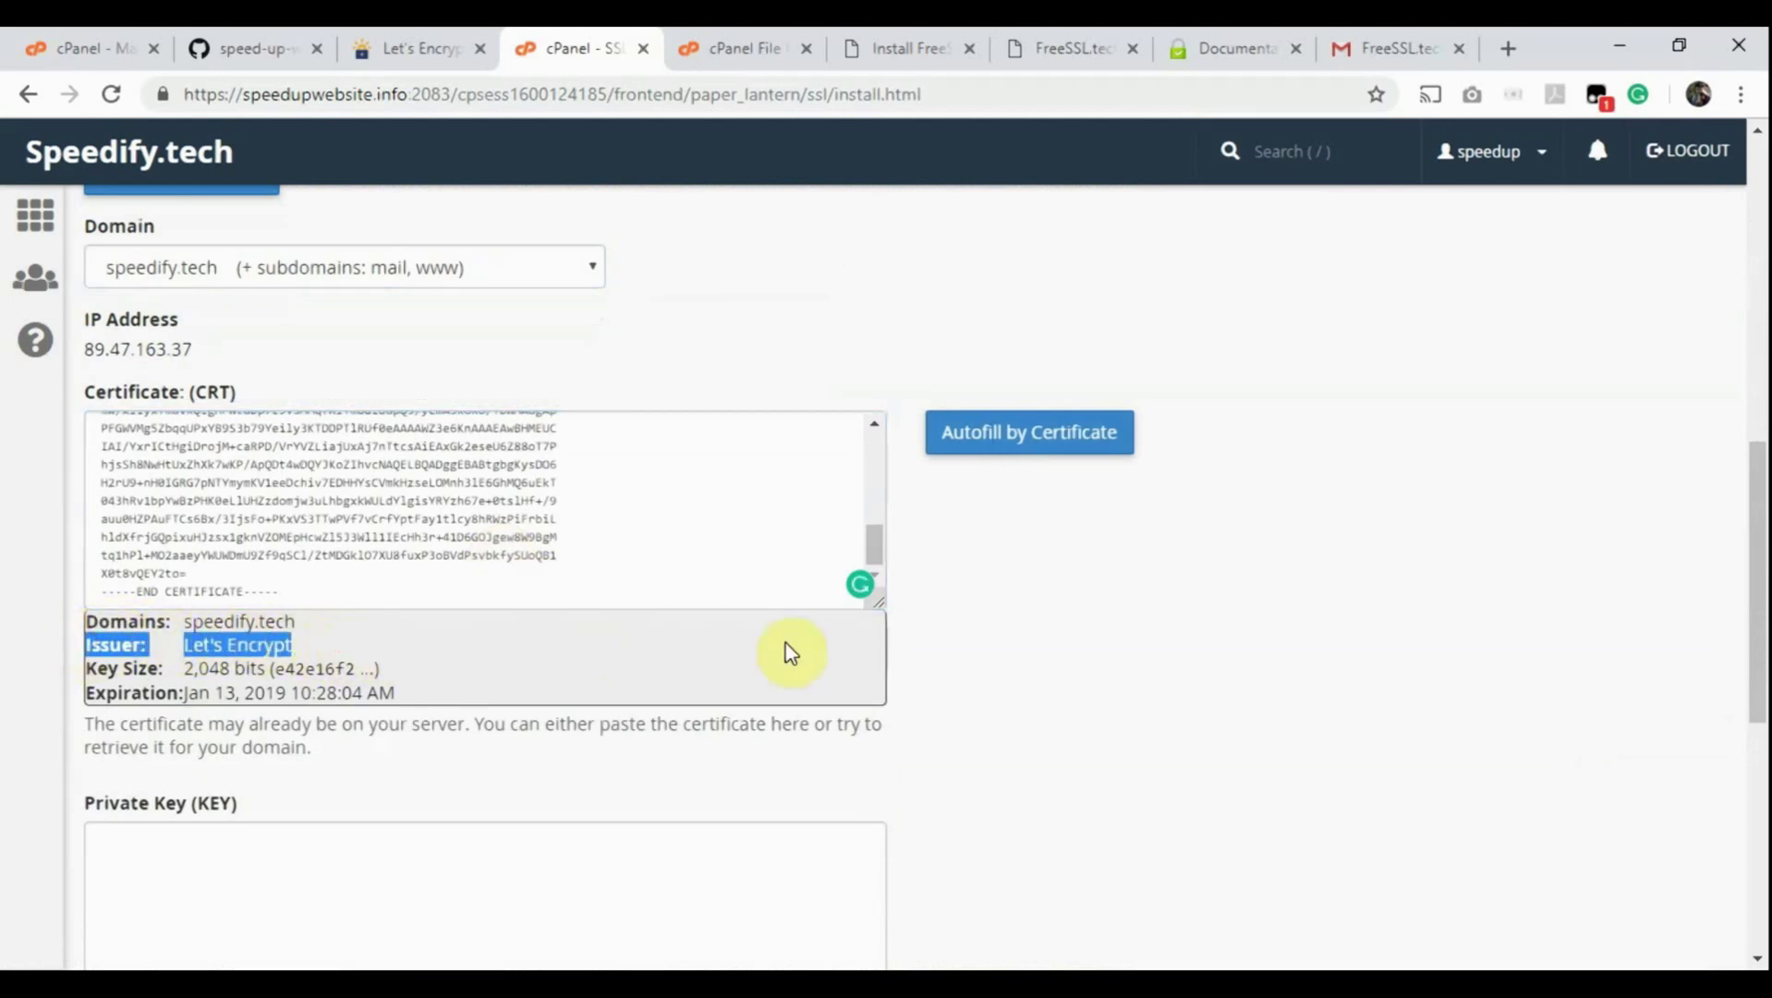
{"action": "left_click", "coordinate": [964, 643]}
{"action": "scroll", "coordinate": [965, 643], "scroll_direction": "down", "scroll_amount": 4}
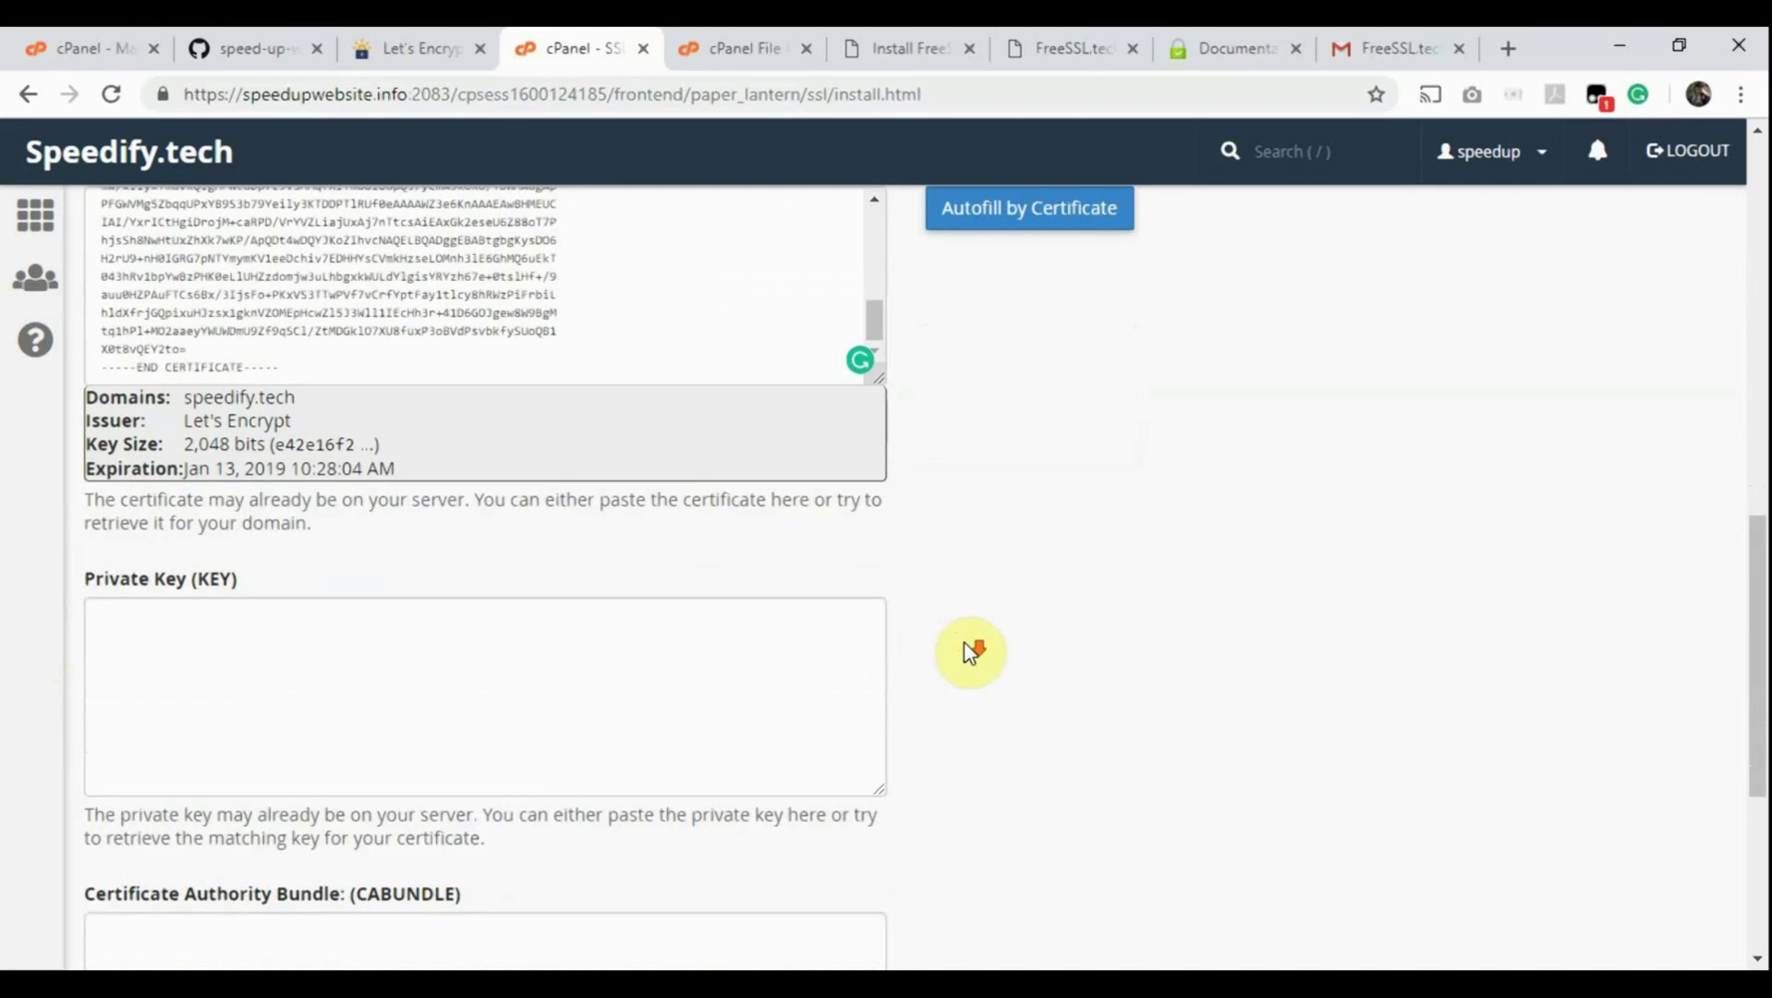
{"action": "scroll", "coordinate": [965, 643], "scroll_direction": "down", "scroll_amount": 1}
Open private.pem in the File Manager editor and select the entire private key
{"action": "left_click", "coordinate": [699, 28]}
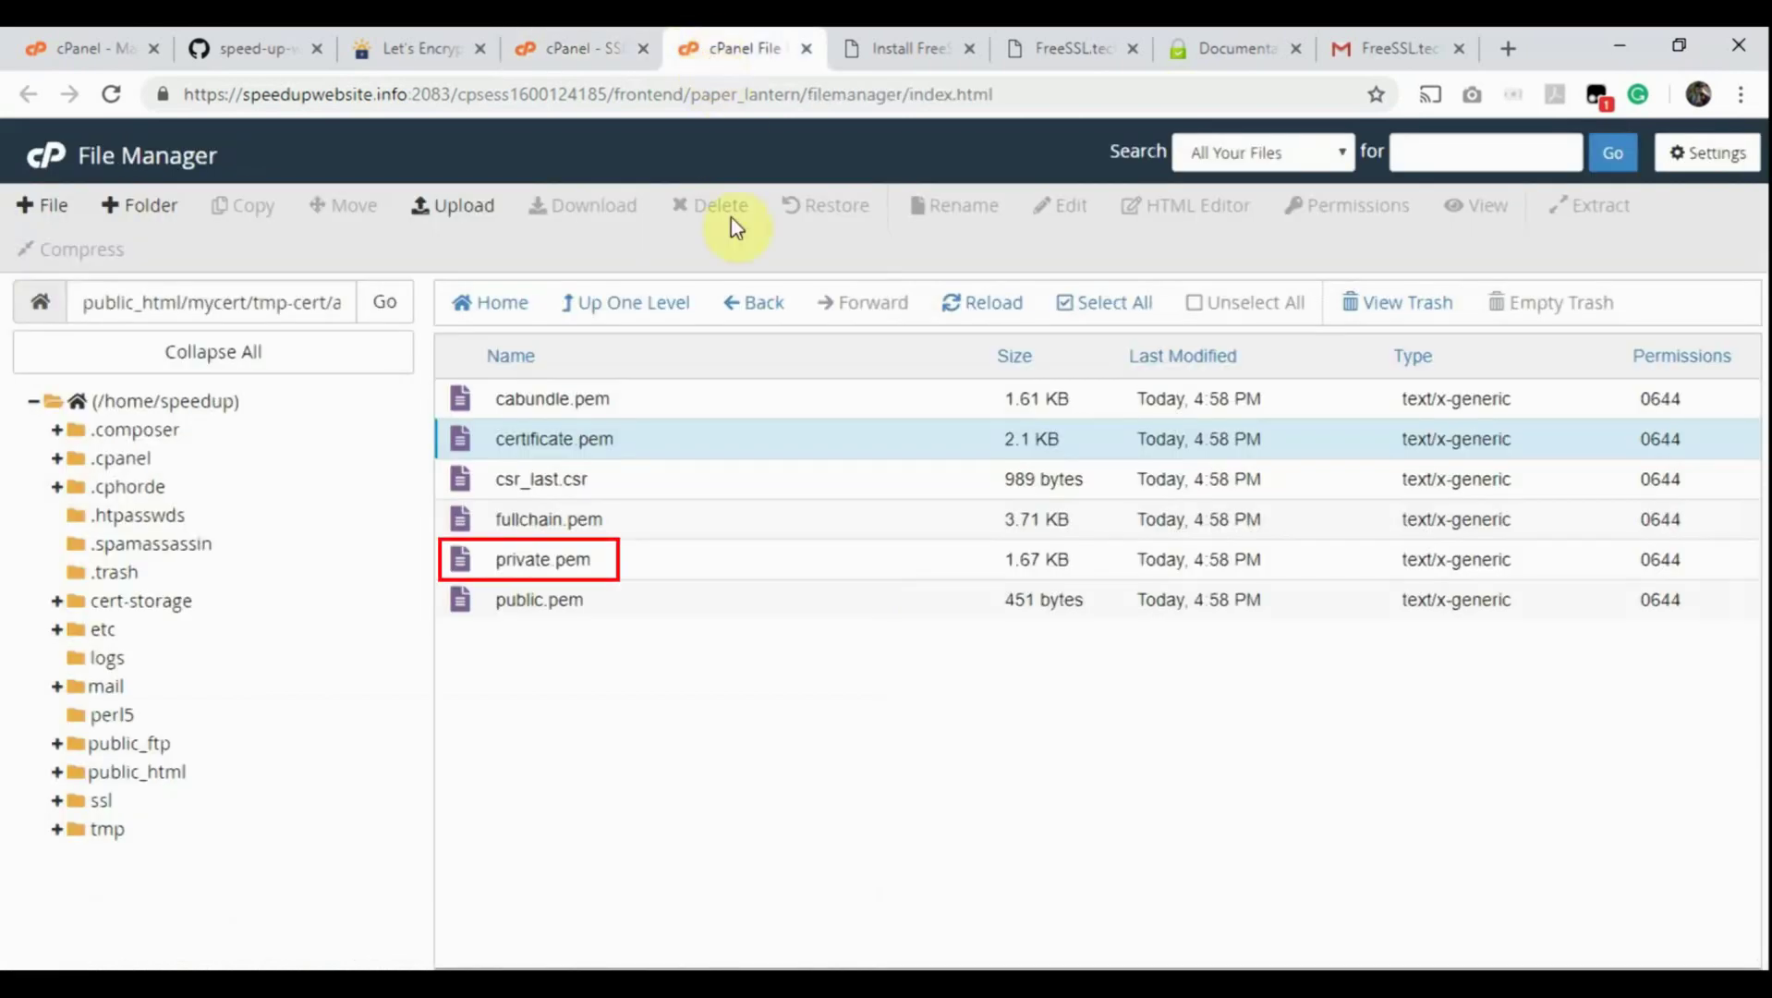
{"action": "right_click", "coordinate": [460, 558]}
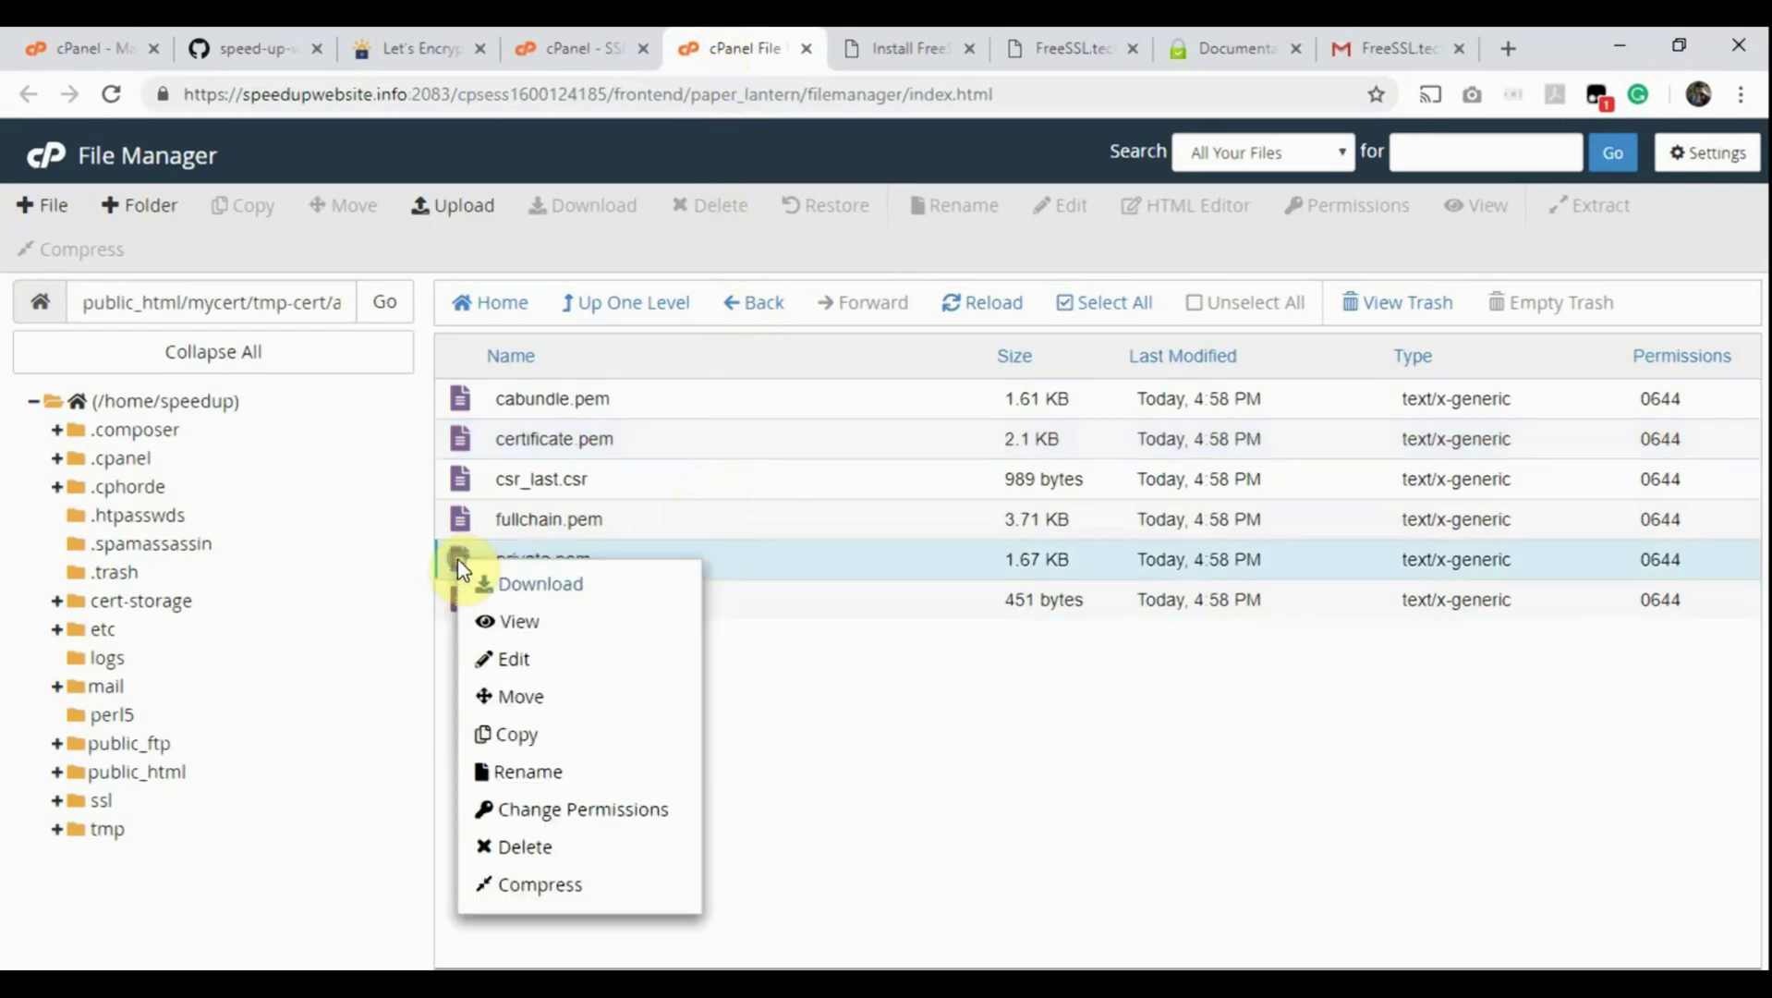
{"action": "left_click", "coordinate": [512, 658]}
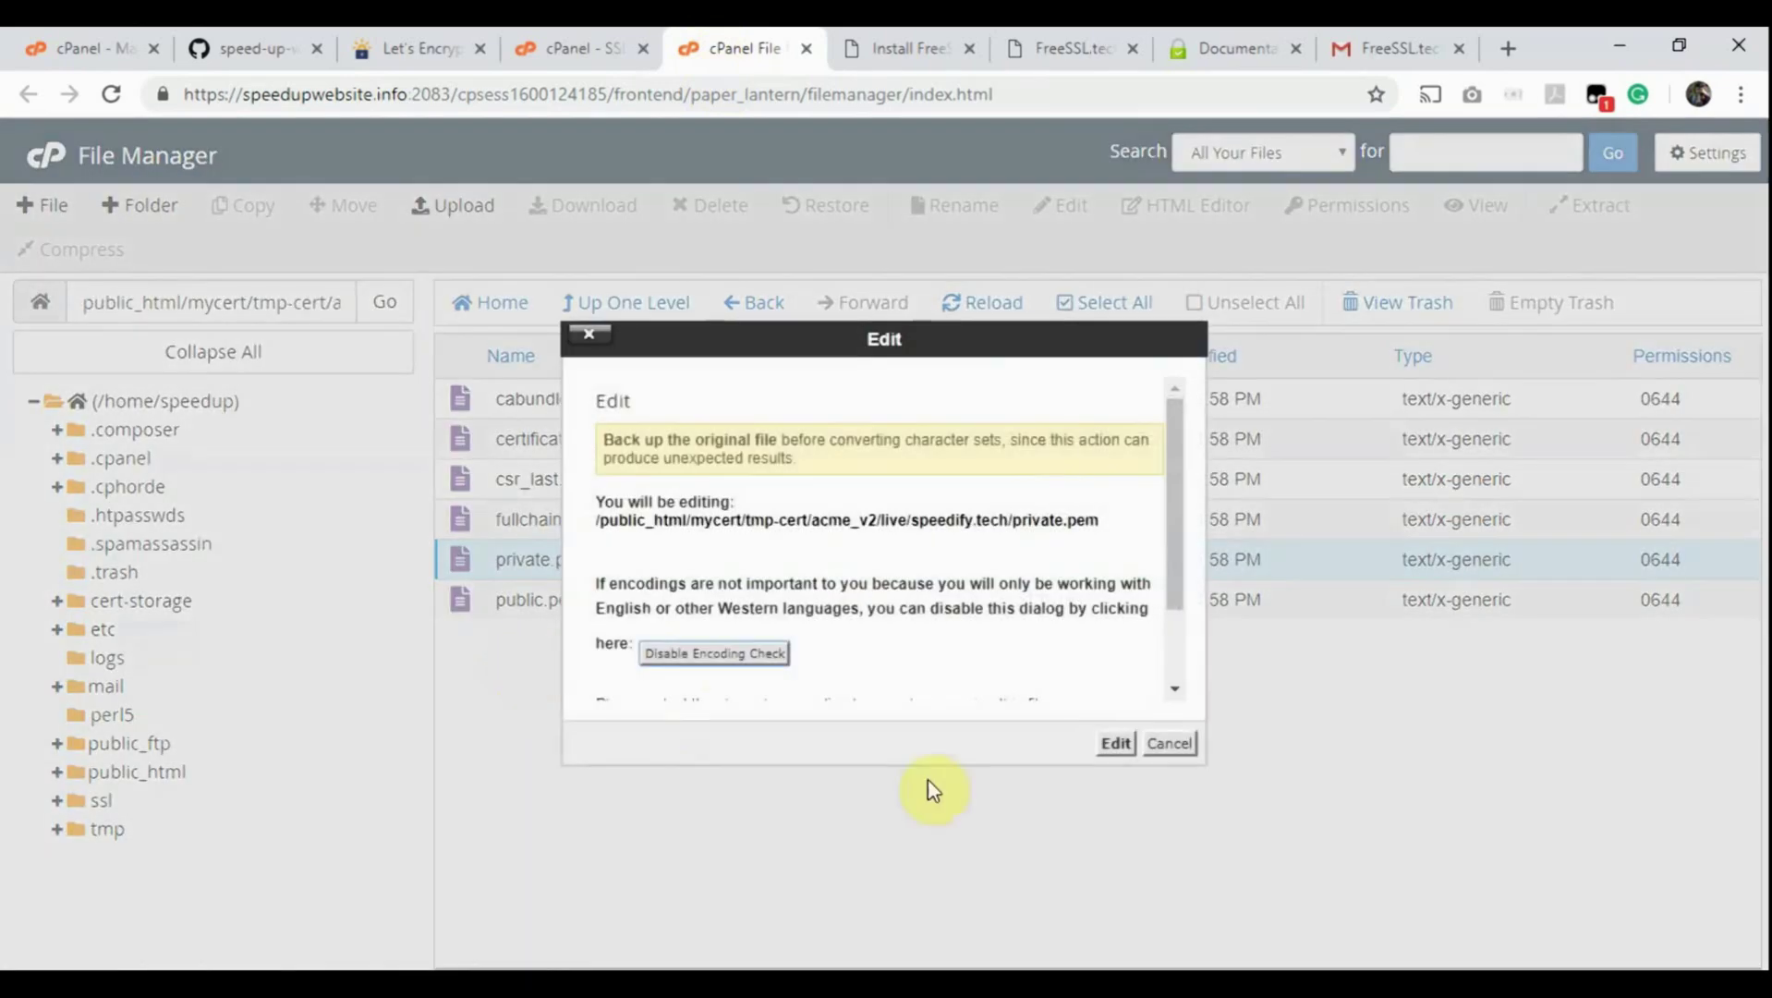
{"action": "left_click", "coordinate": [1114, 741]}
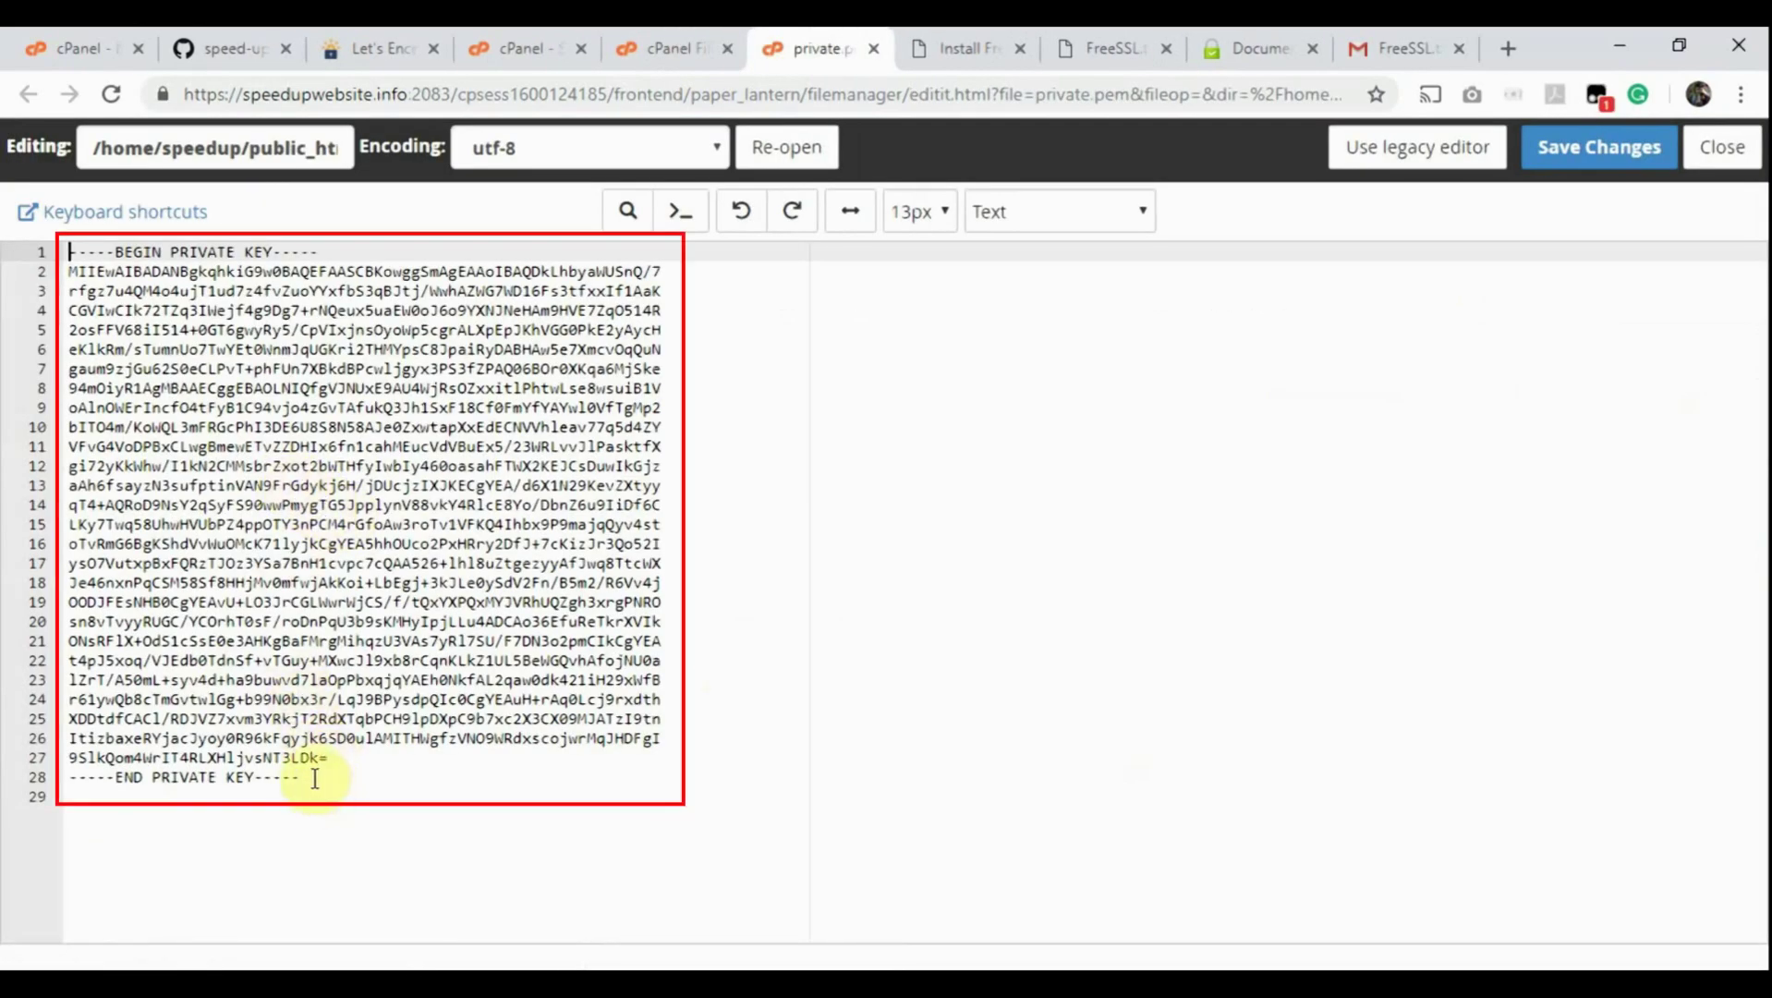
{"action": "key", "text": "ctrl+a"}
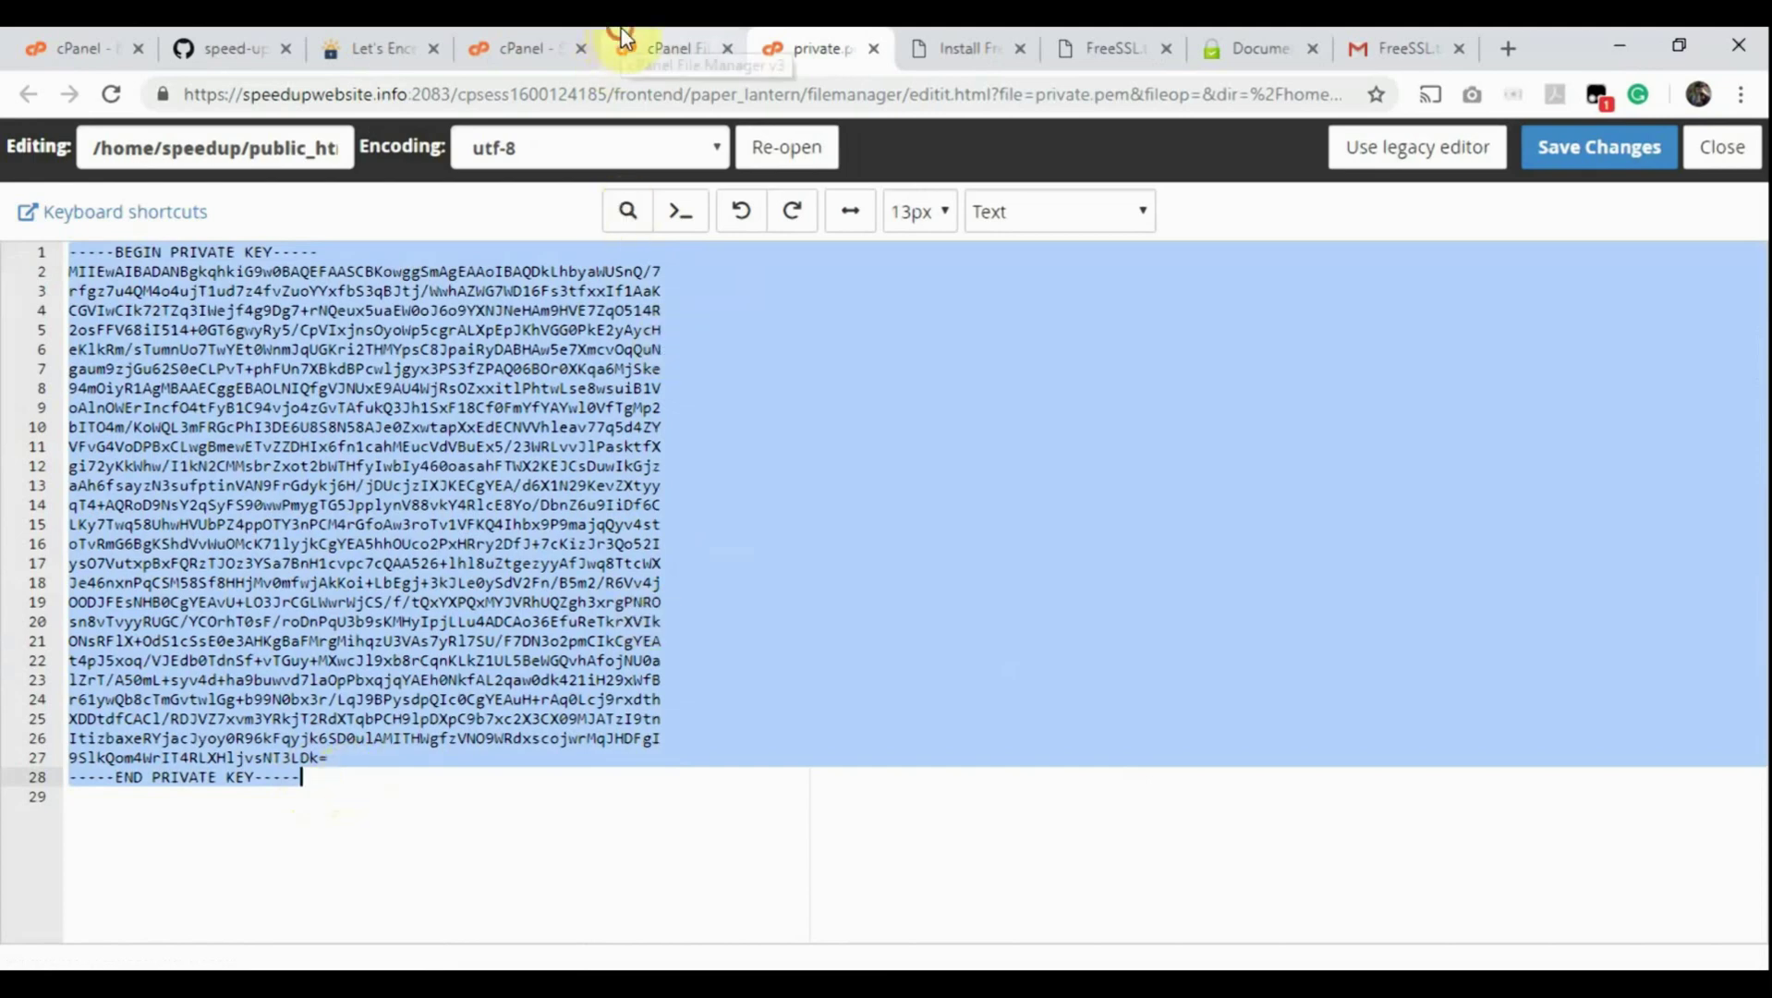
{"action": "left_click", "coordinate": [651, 48]}
Paste the private key into the install form's Private Key field and close the key editor
{"action": "left_click", "coordinate": [519, 48]}
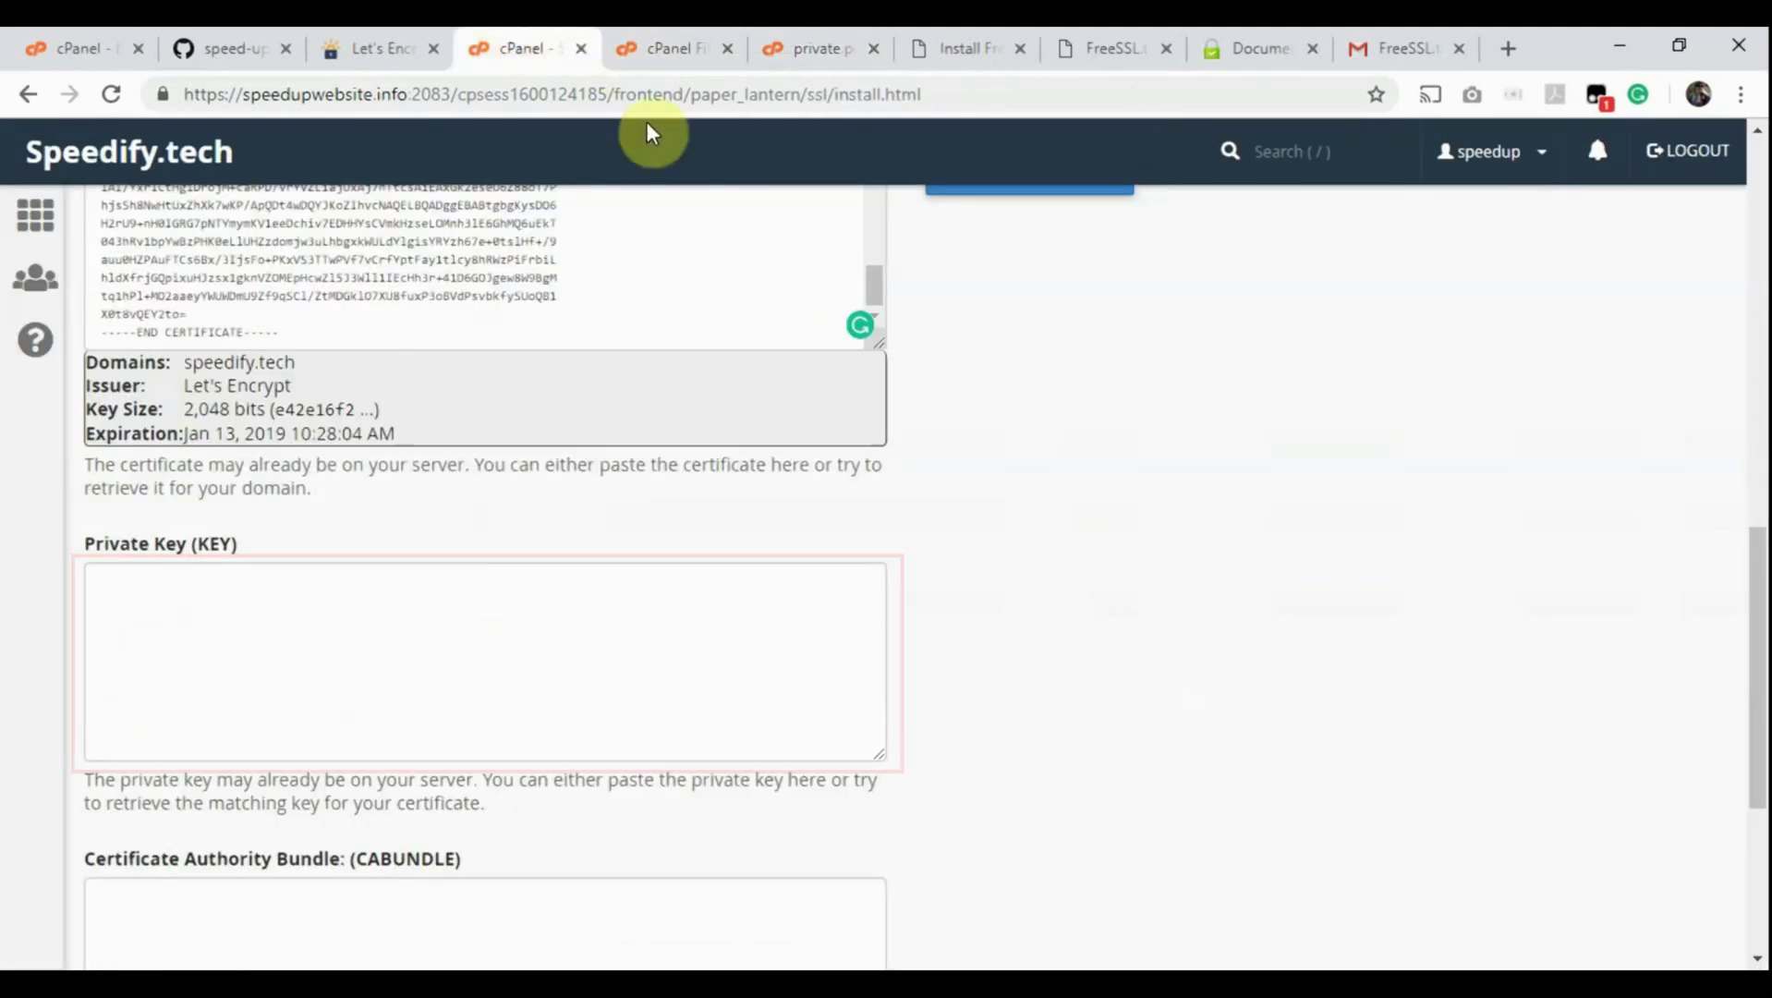
{"action": "left_click", "coordinate": [280, 690]}
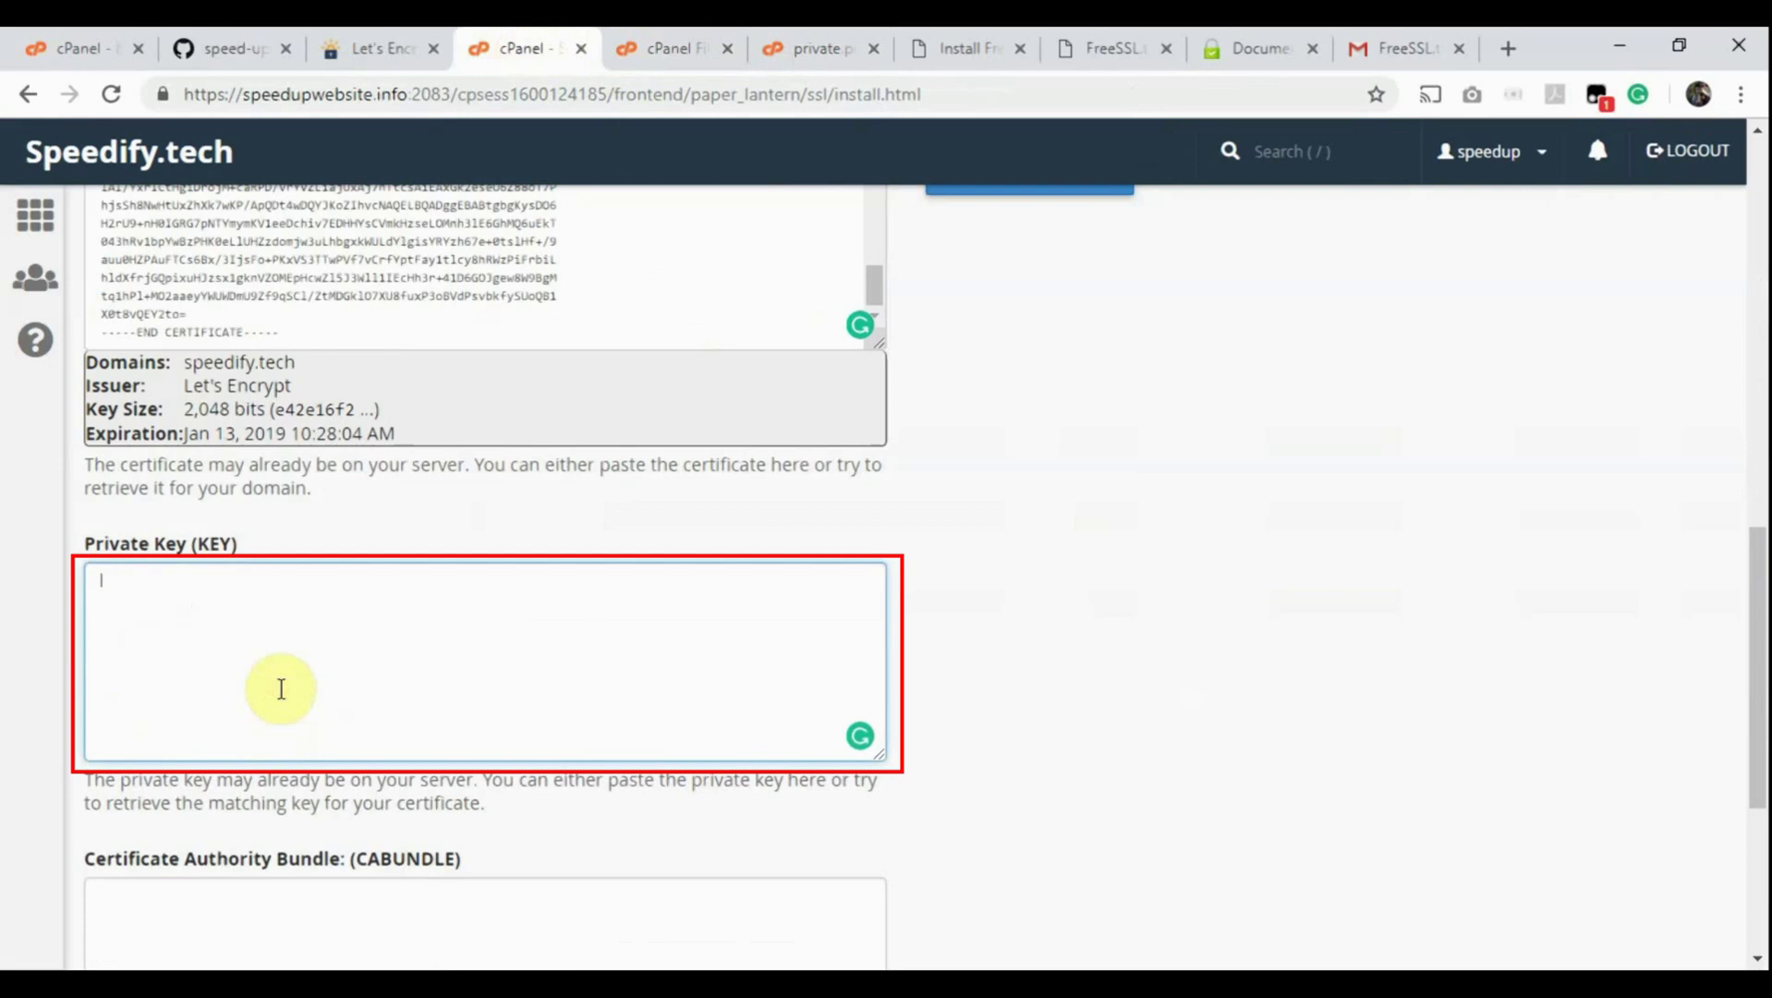
{"action": "key", "text": "ctrl+v"}
{"action": "scroll", "coordinate": [1087, 700], "scroll_direction": "down", "scroll_amount": 5}
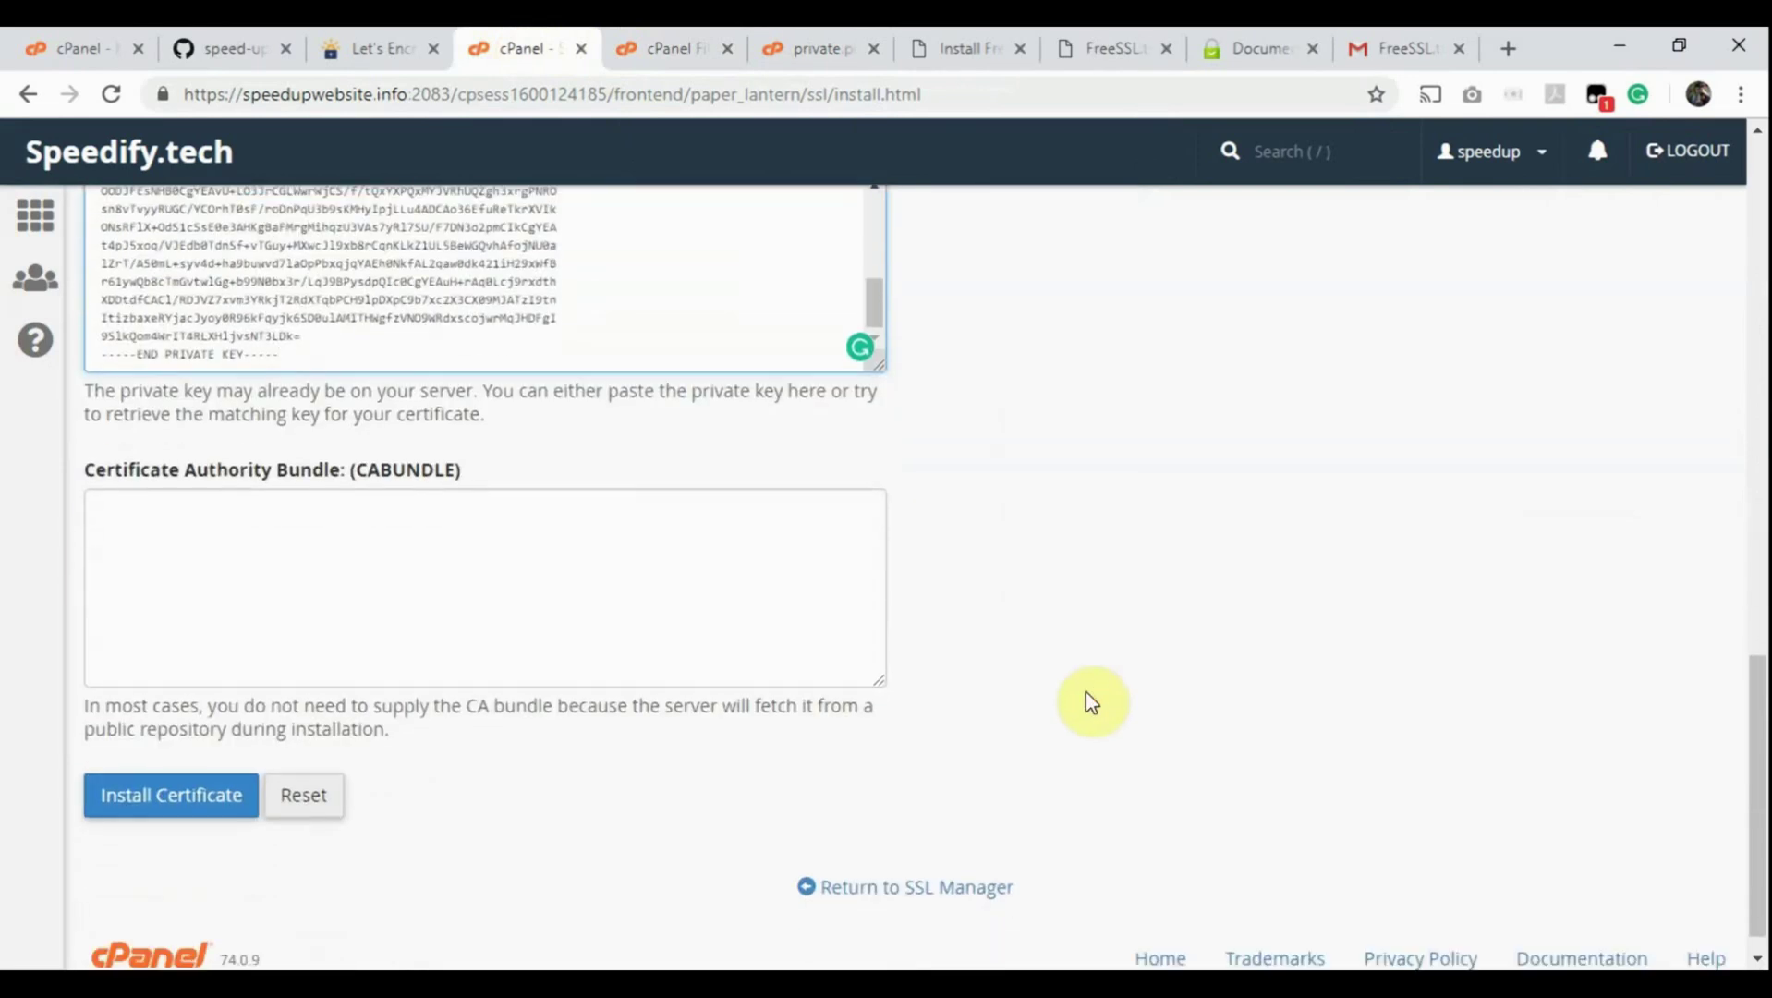
{"action": "left_click", "coordinate": [803, 48]}
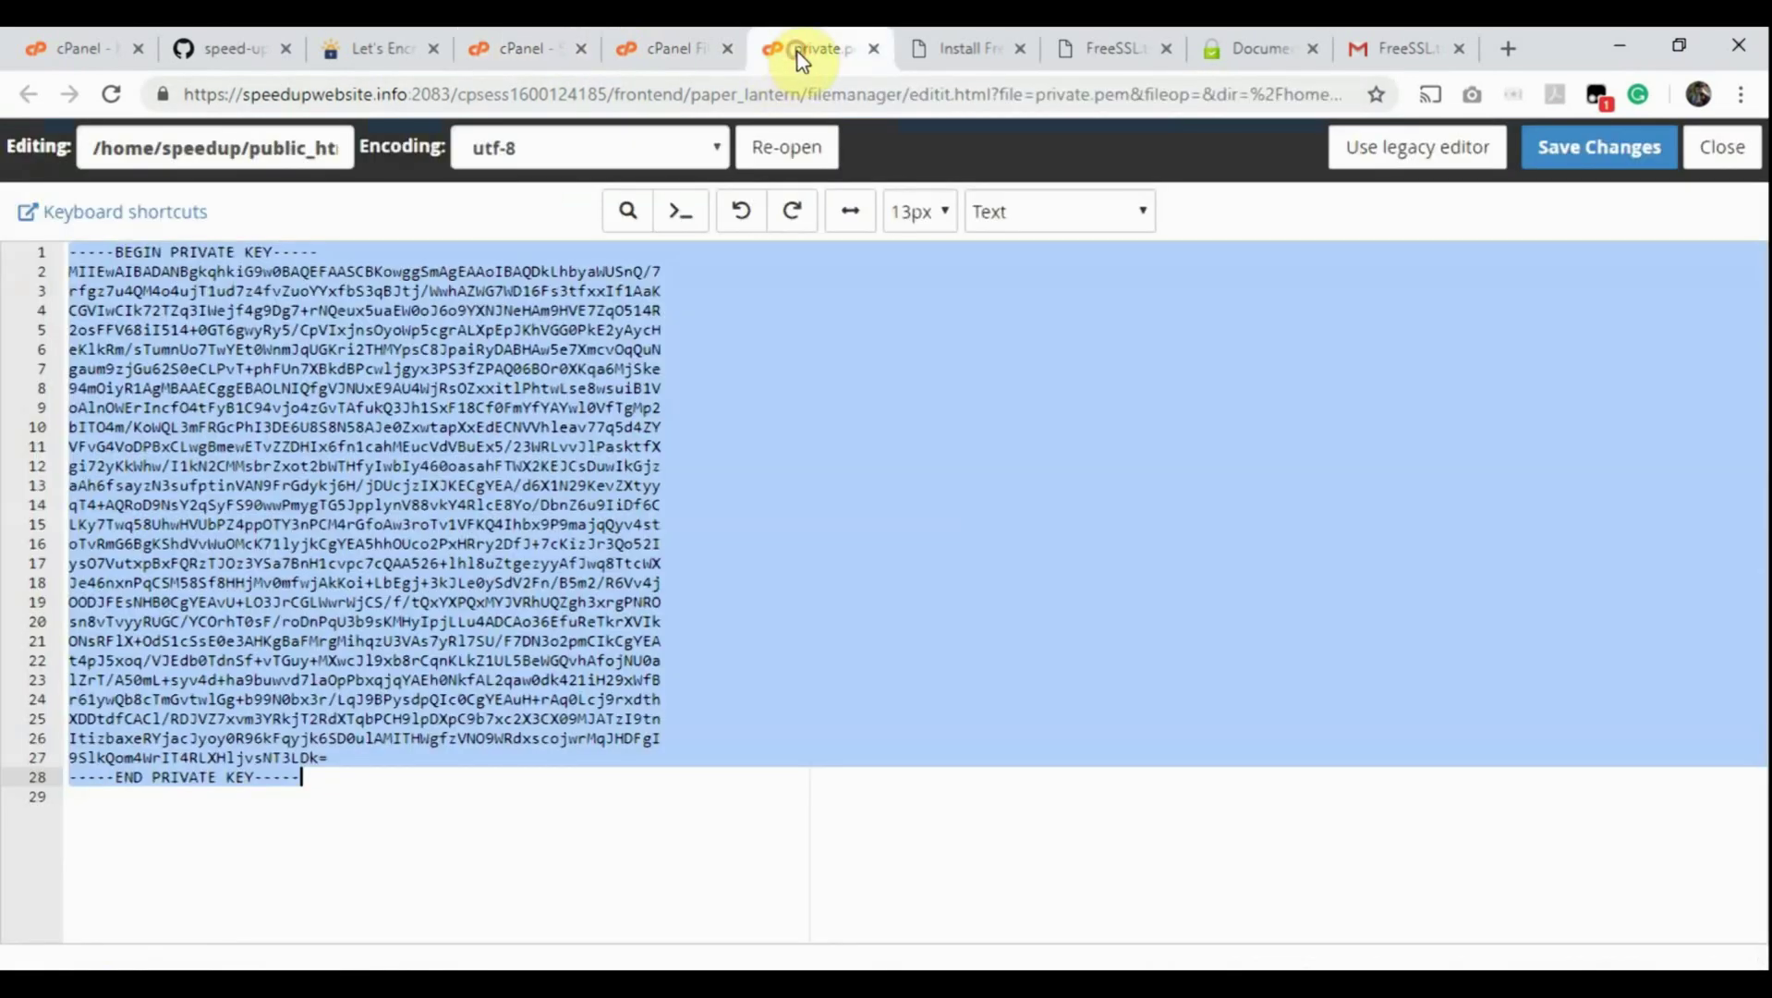
{"action": "left_click", "coordinate": [875, 51]}
Close the private key editor, open cabundle.pem, and select its entire text
{"action": "left_click", "coordinate": [667, 48]}
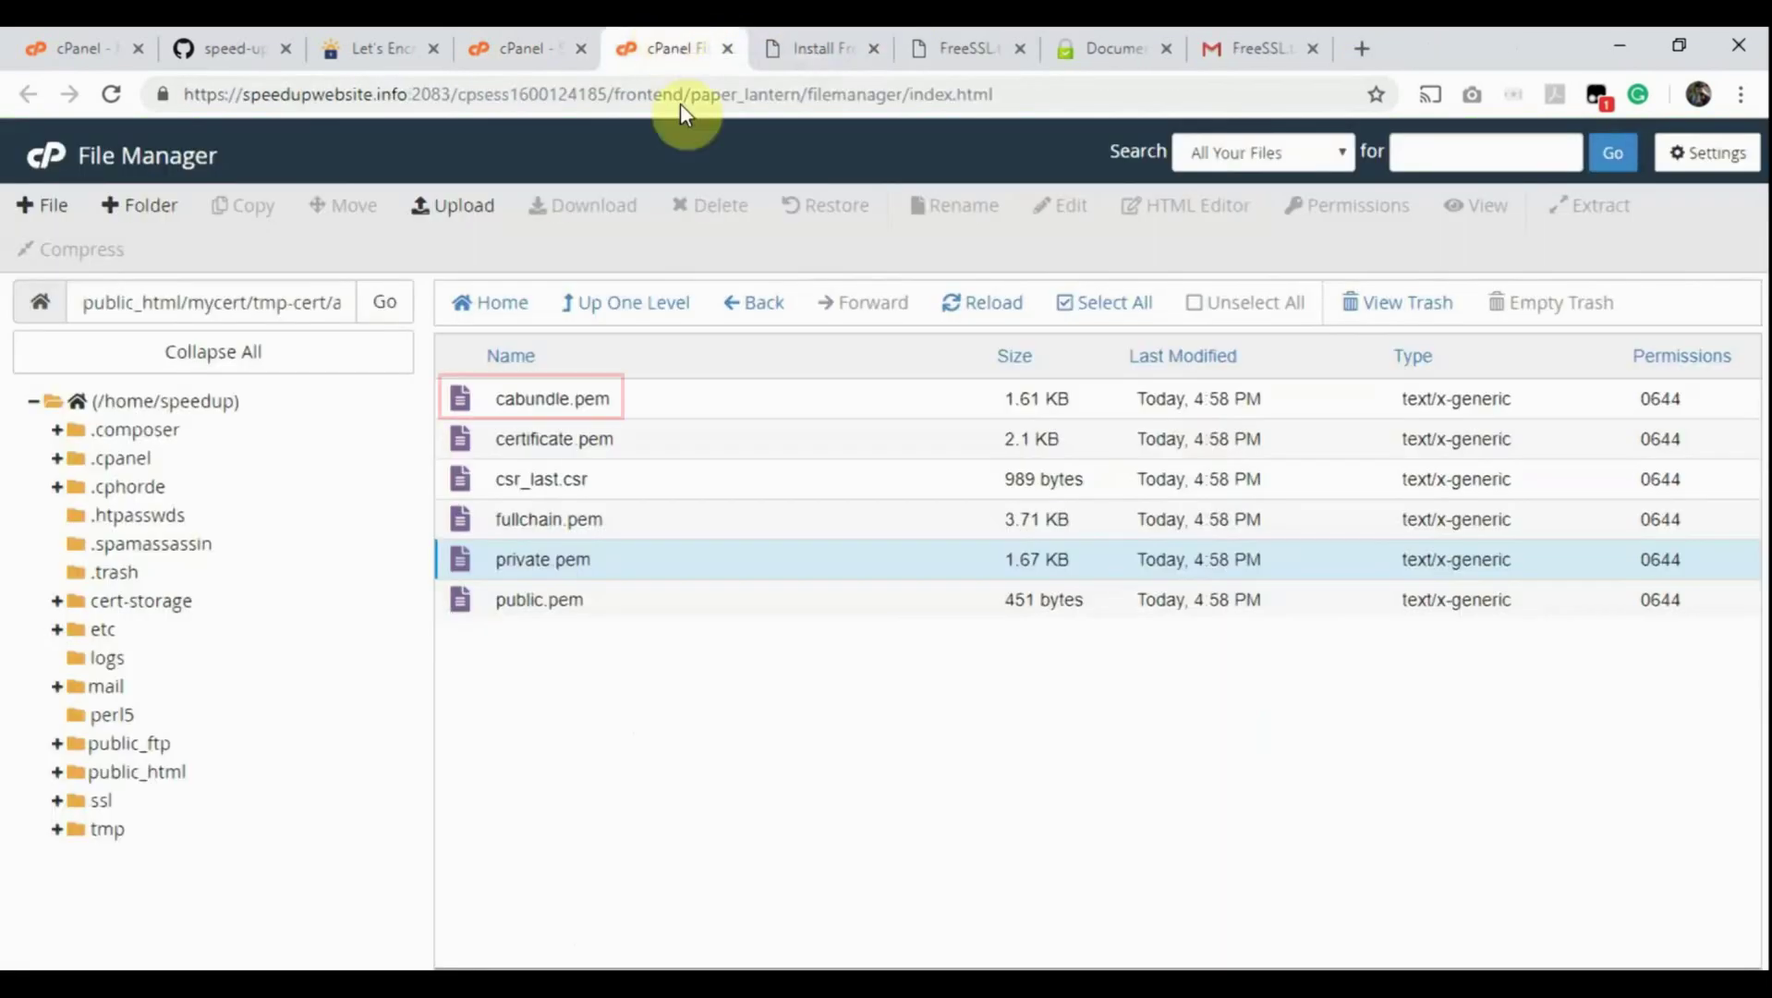
{"action": "right_click", "coordinate": [464, 402]}
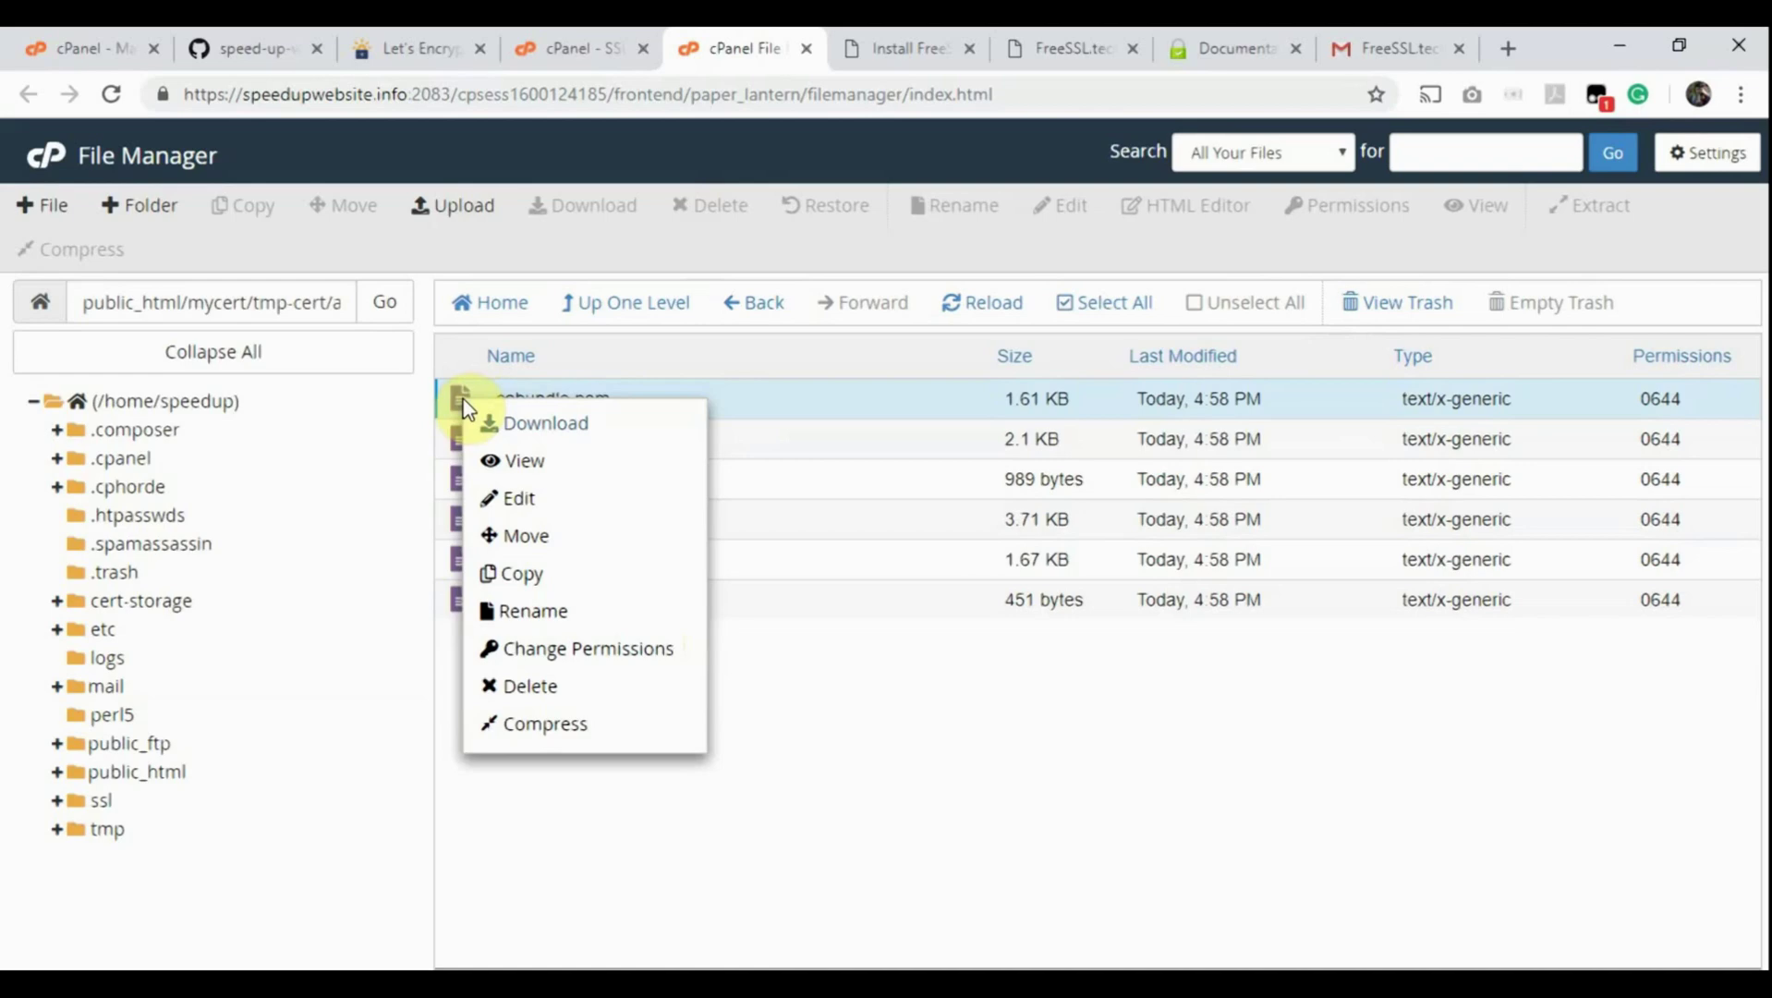
{"action": "left_click", "coordinate": [518, 497]}
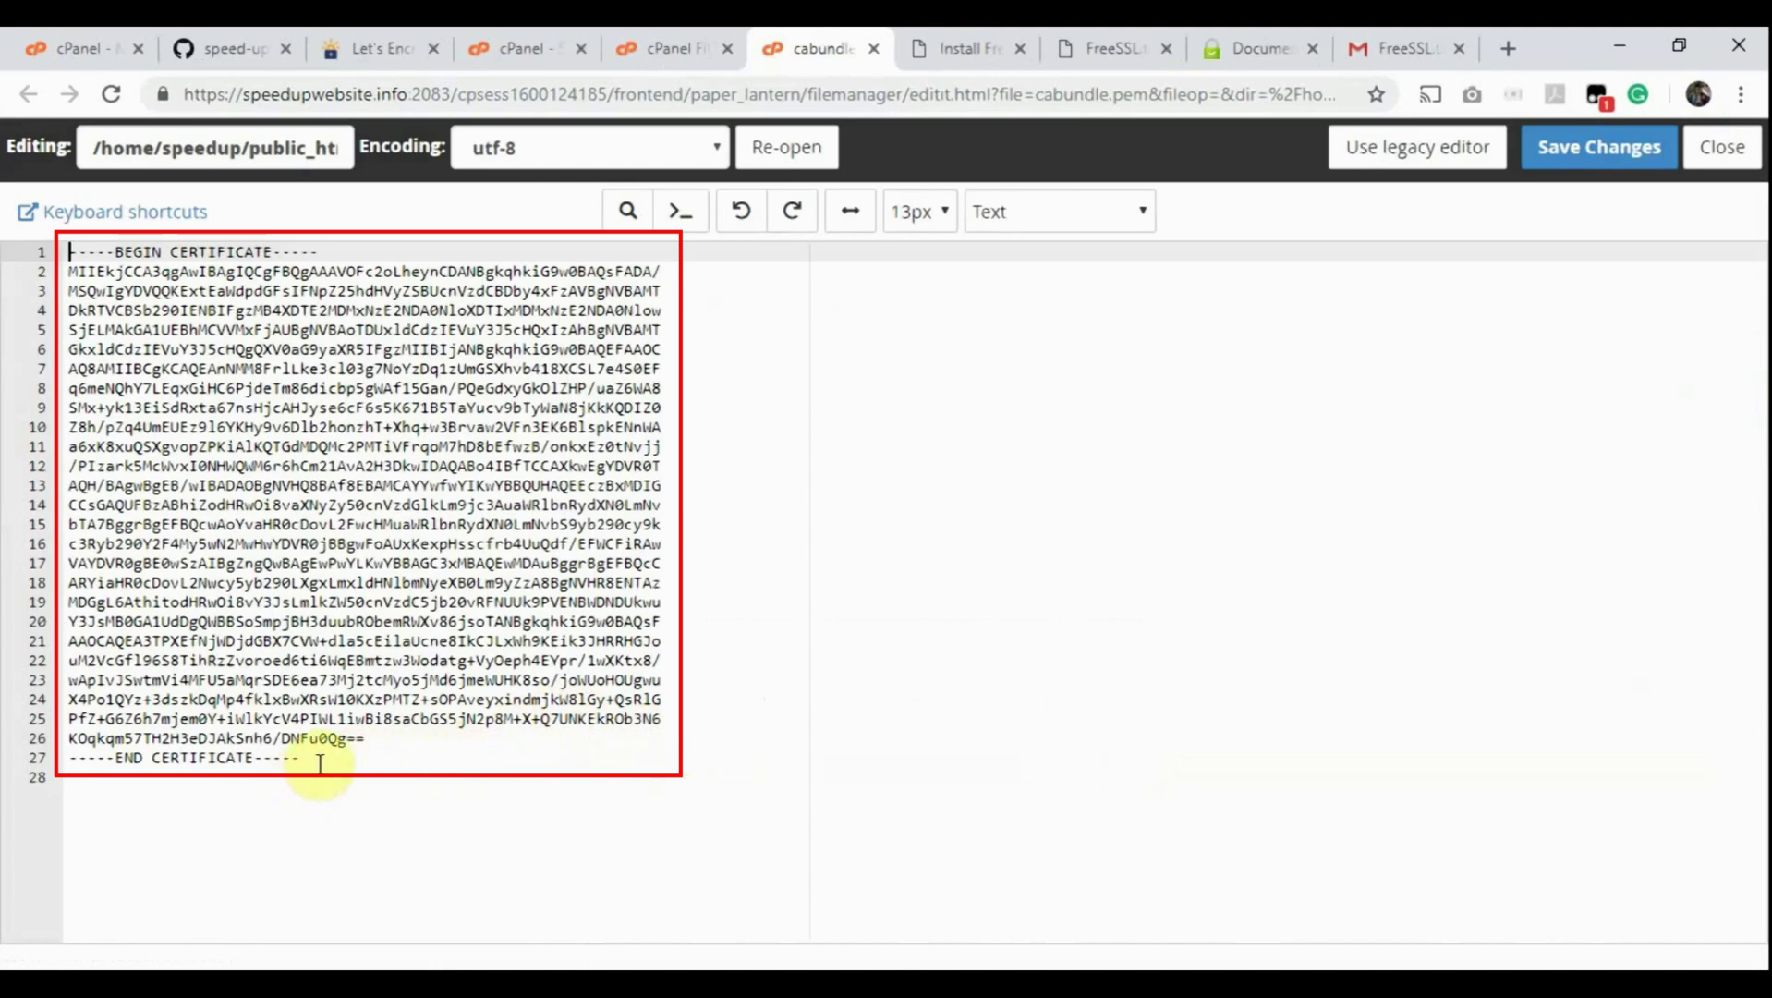
{"action": "left_click", "coordinate": [319, 759]}
{"action": "key", "text": "ctrl+a"}
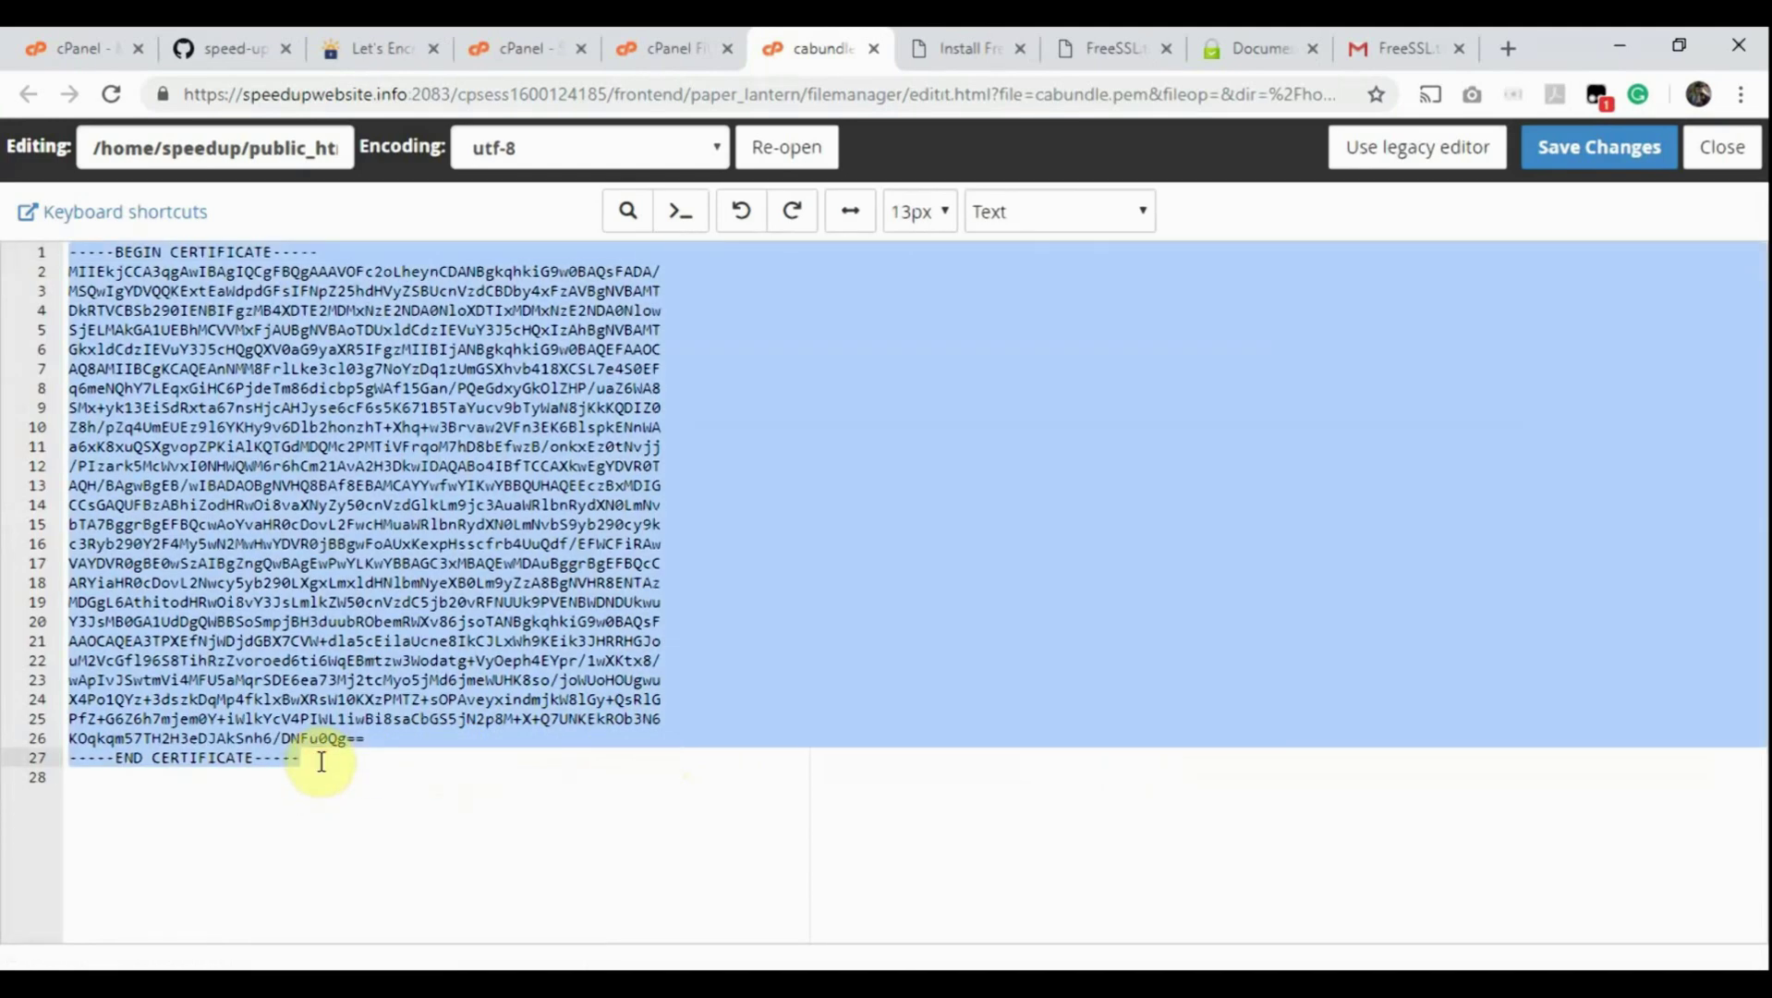
Paste the CA bundle text into the install form's CABUNDLE field
{"action": "left_click", "coordinate": [520, 49]}
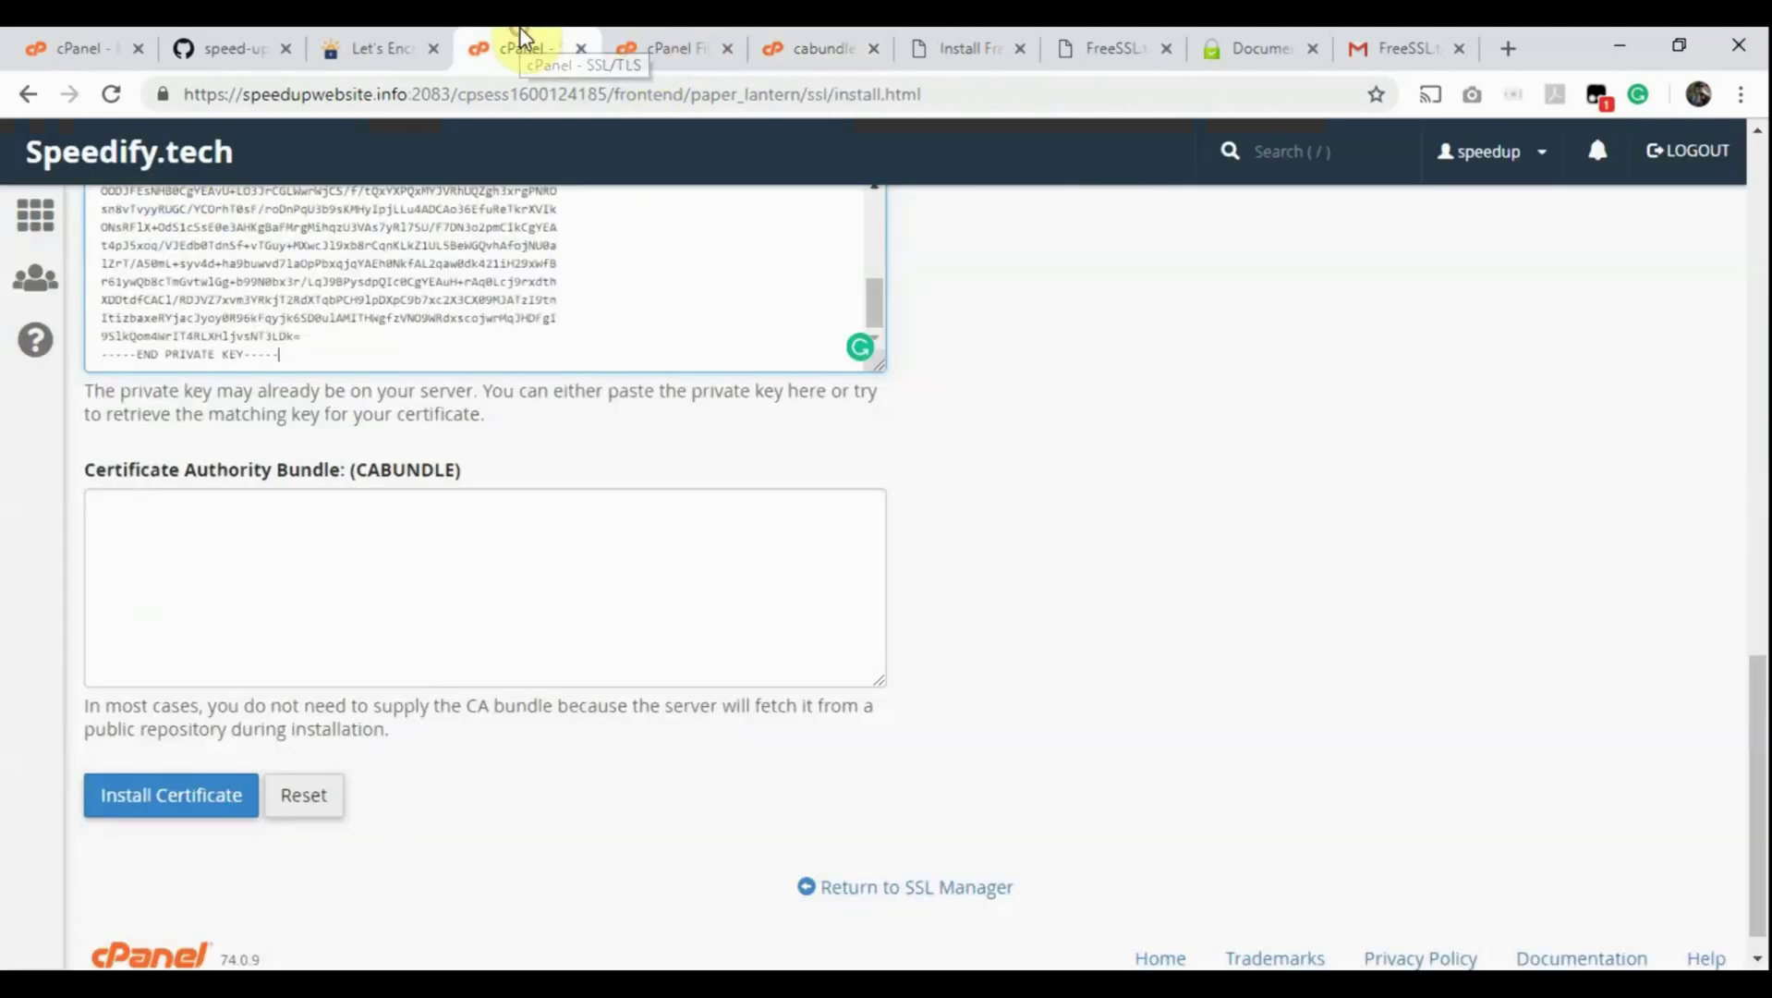
{"action": "left_click", "coordinate": [319, 624]}
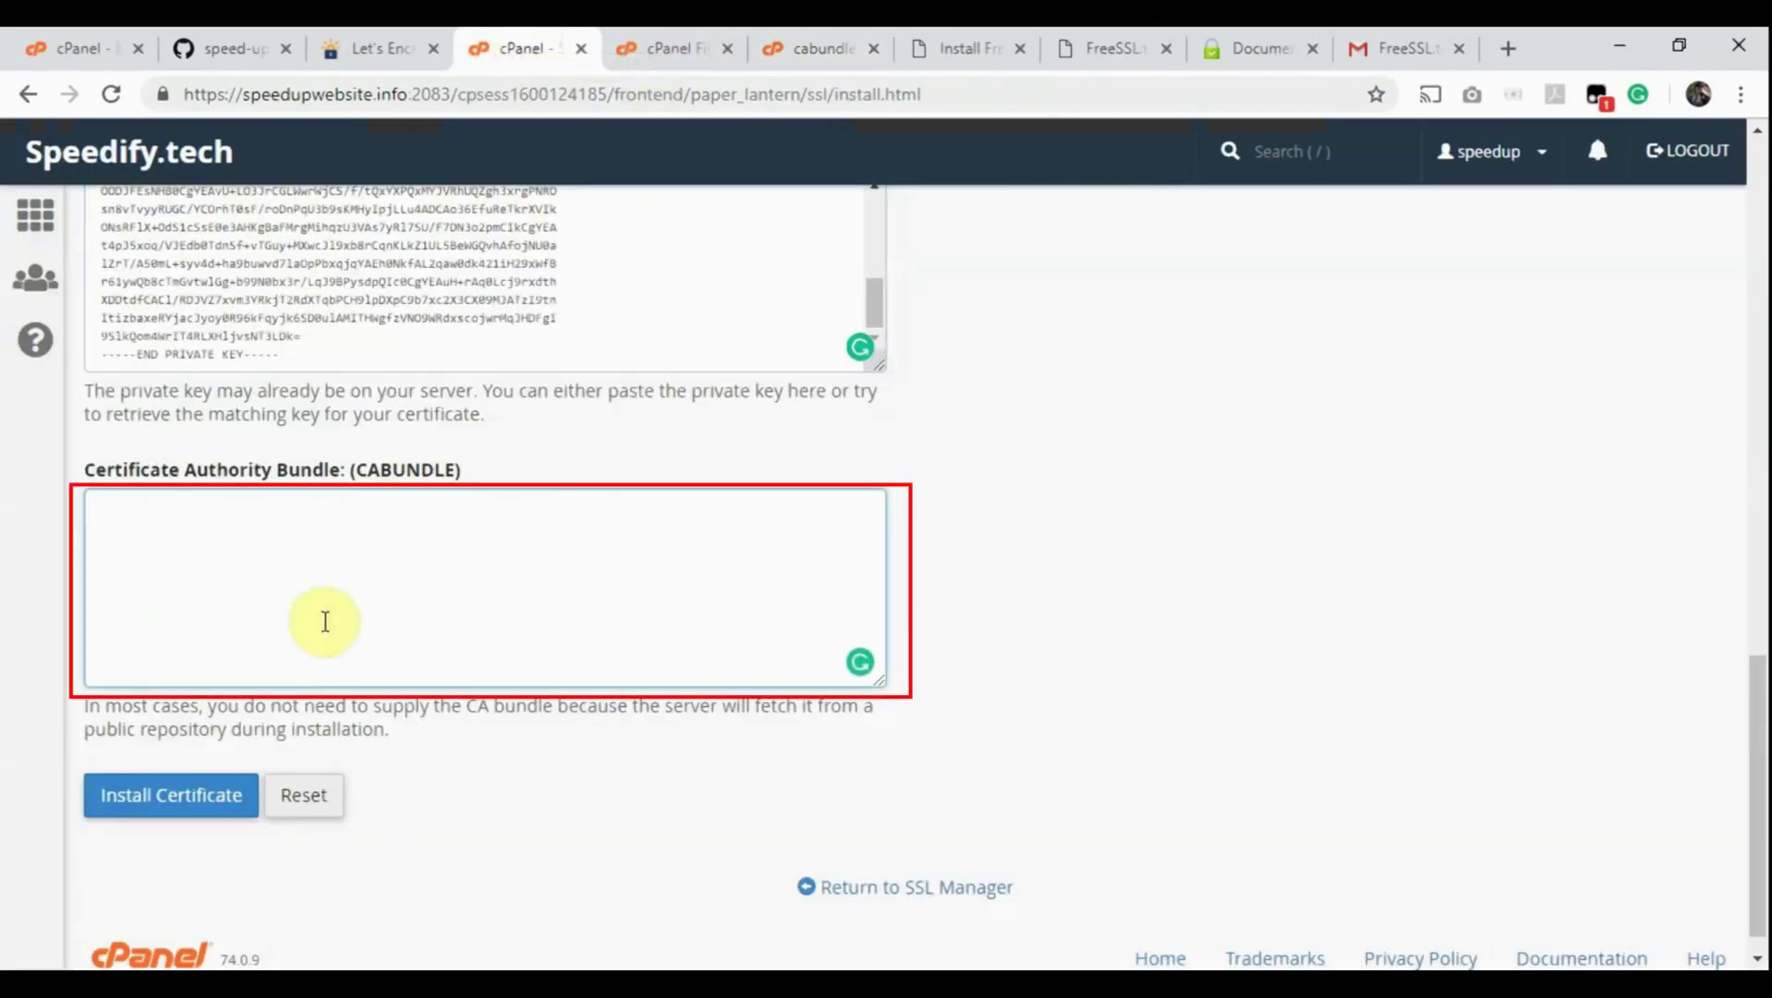
{"action": "key", "text": "ctrl+v"}
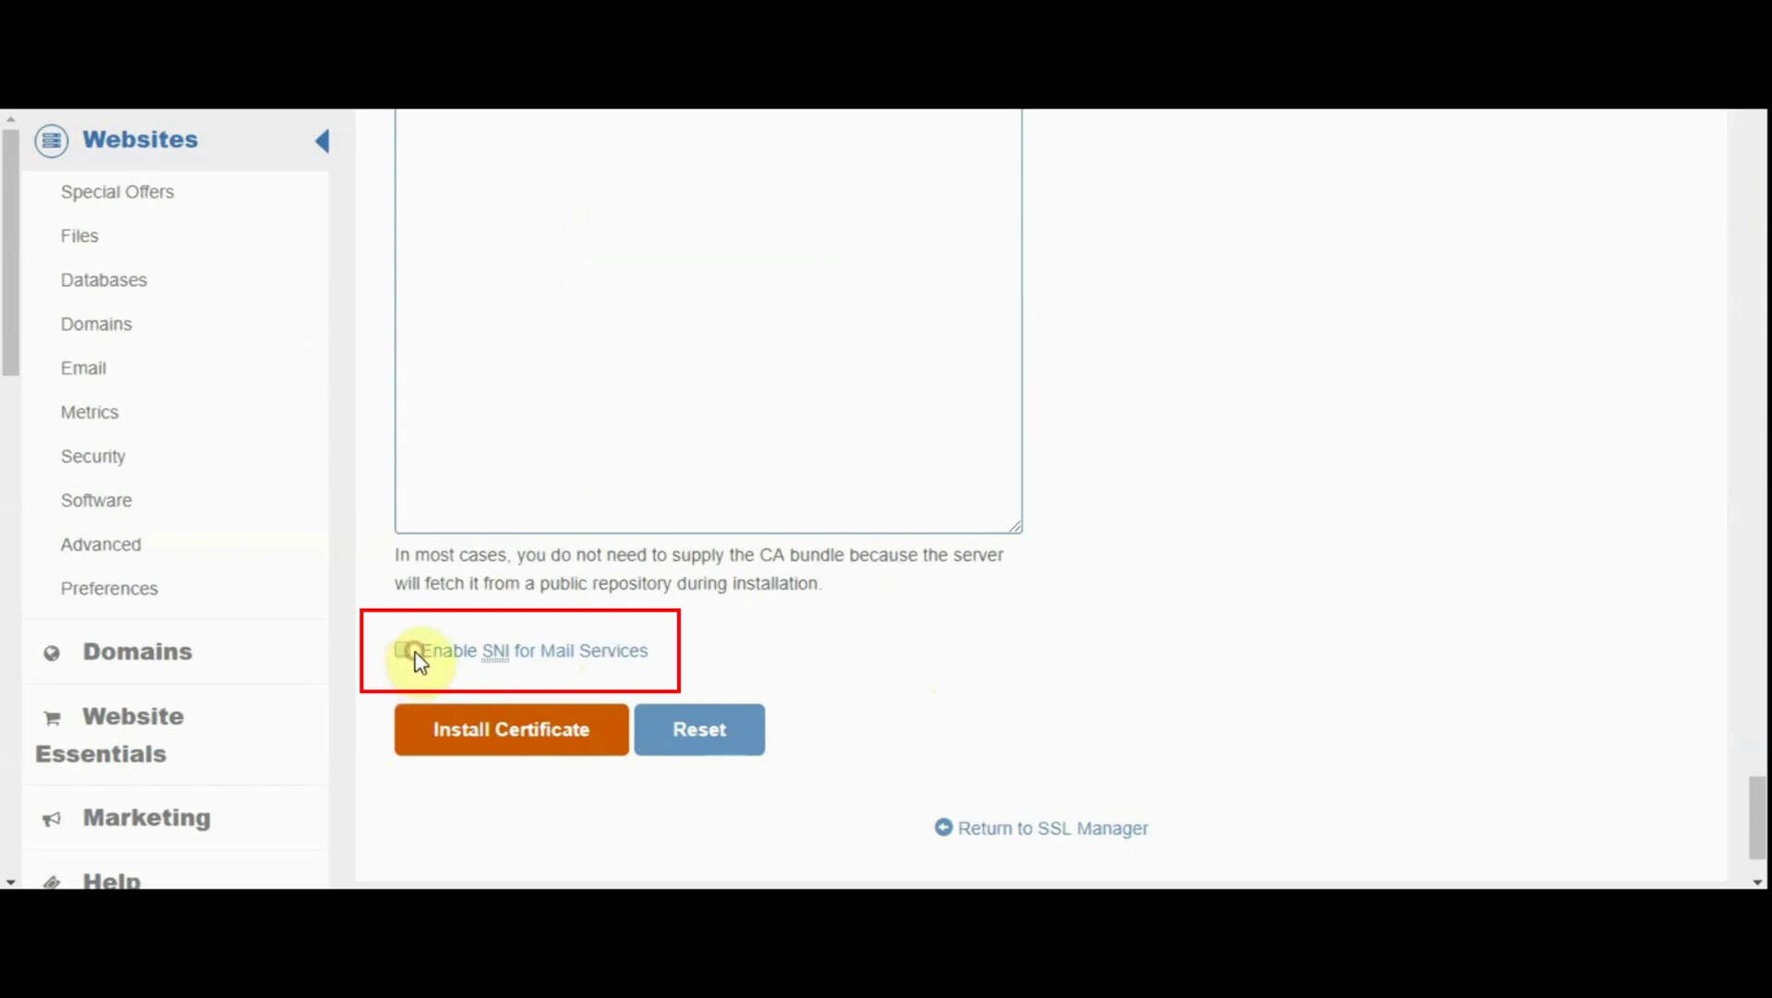
Install the speedify.tech certificate, noting the SNI for mail services option
{"action": "left_click_drag", "start_coordinate": [420, 654], "coordinate": [652, 666]}
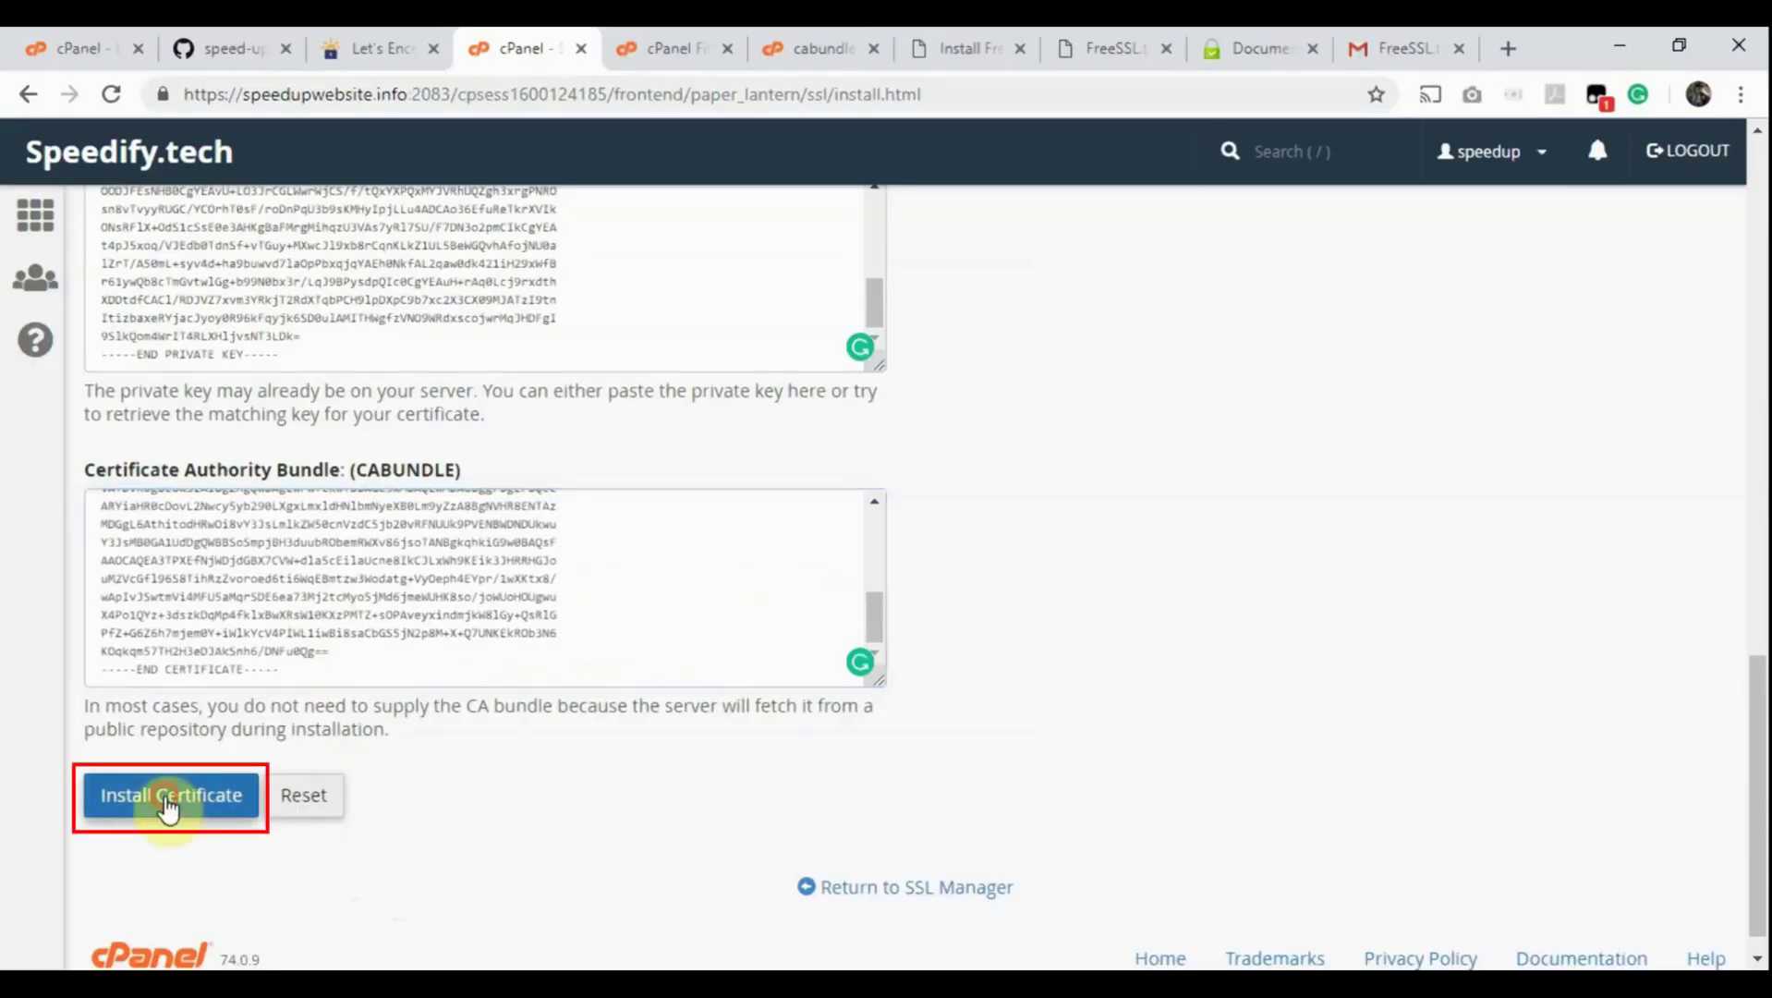
{"action": "left_click", "coordinate": [170, 797]}
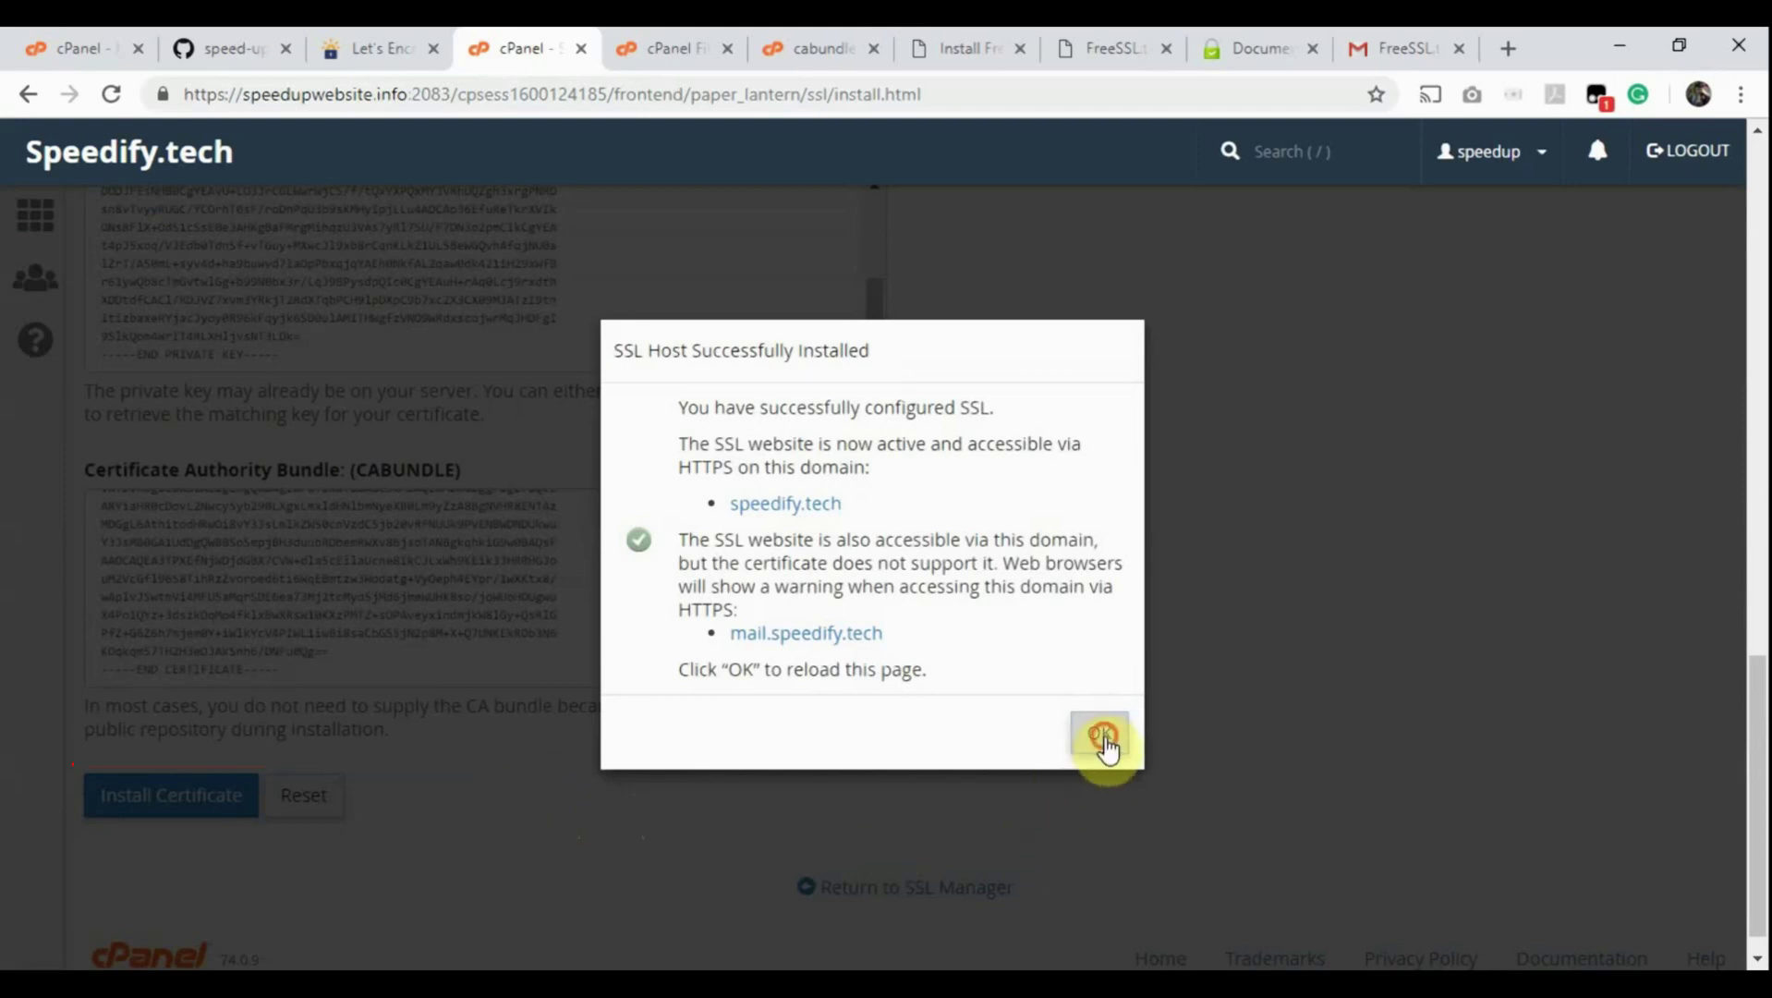
{"action": "left_click", "coordinate": [1105, 739]}
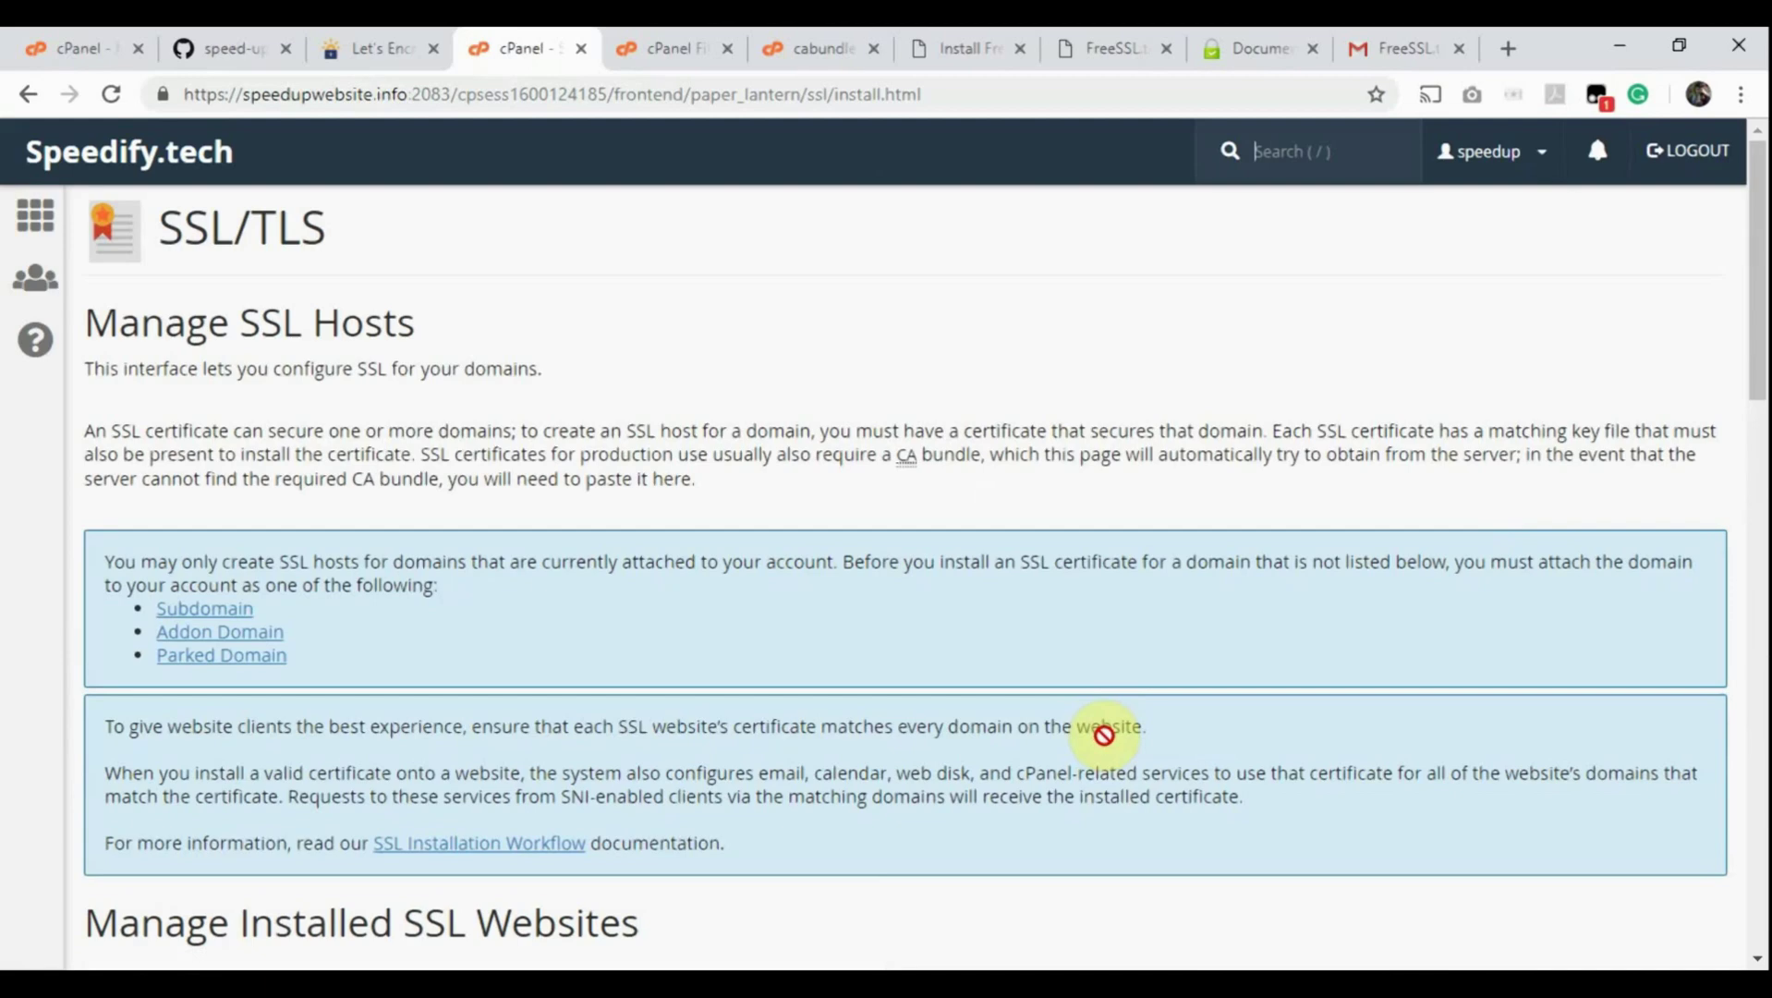
{"action": "scroll", "coordinate": [1104, 733], "scroll_direction": "down", "scroll_amount": 5}
{"action": "scroll", "coordinate": [1104, 734], "scroll_direction": "down", "scroll_amount": 5}
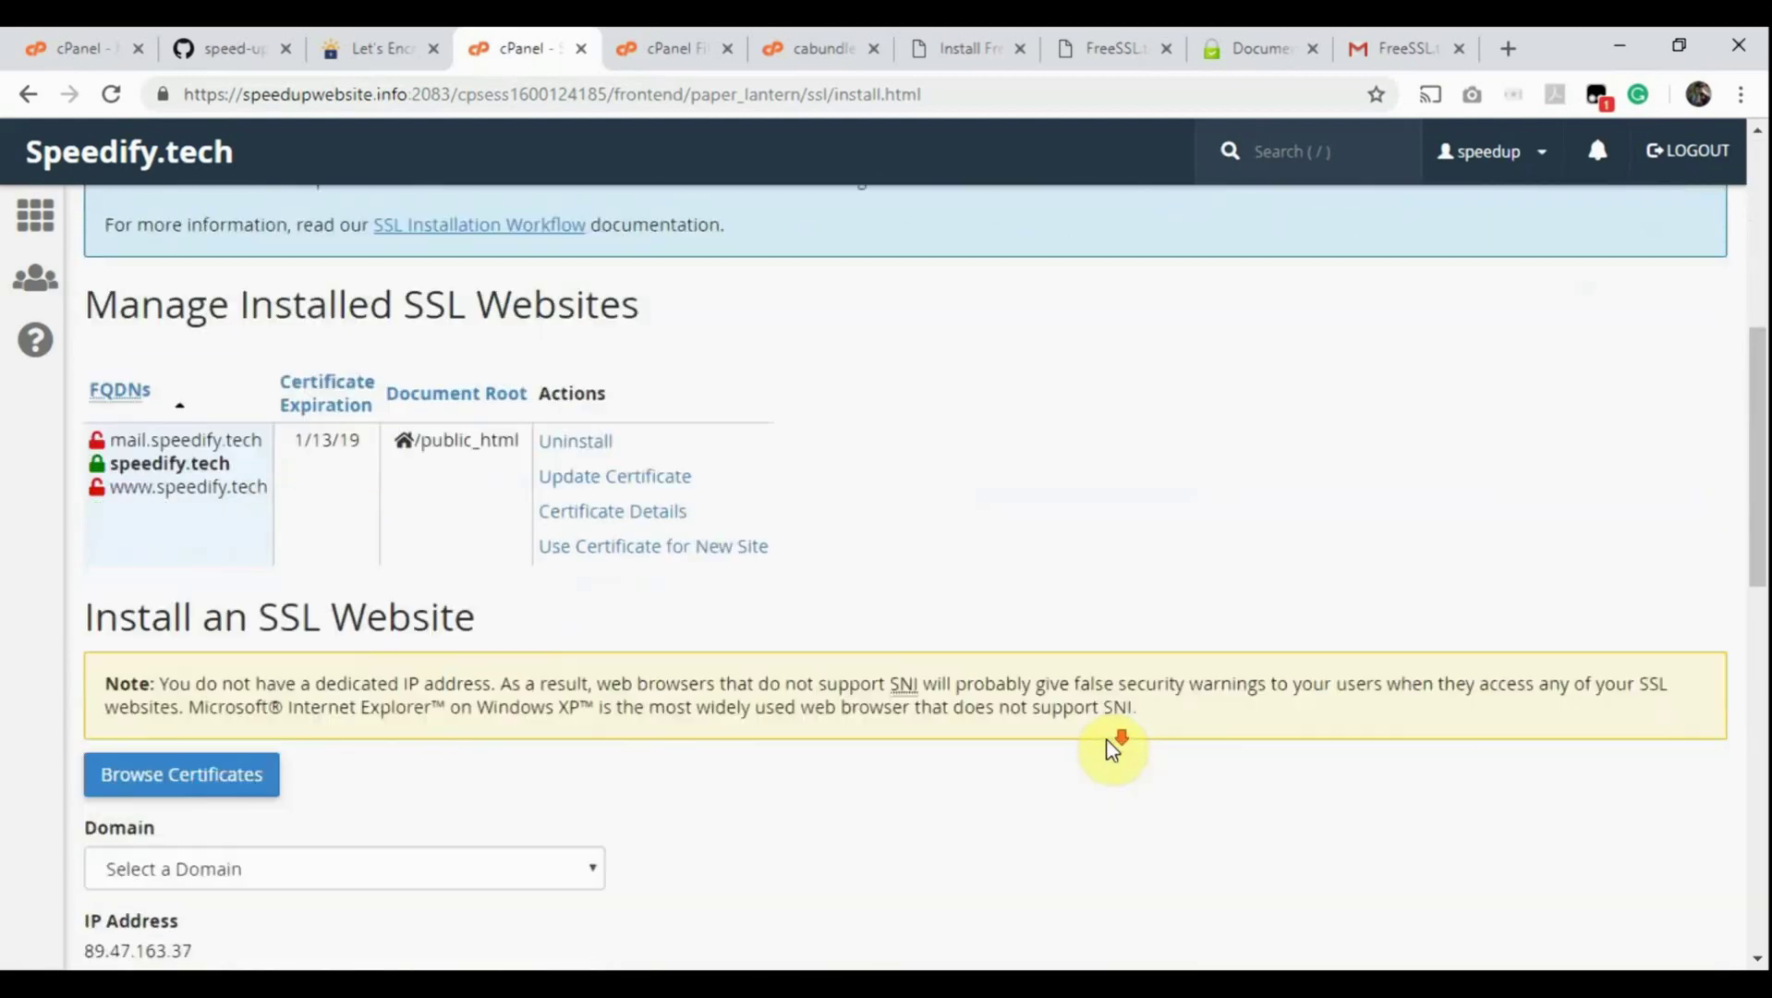
{"action": "left_click", "coordinate": [612, 479]}
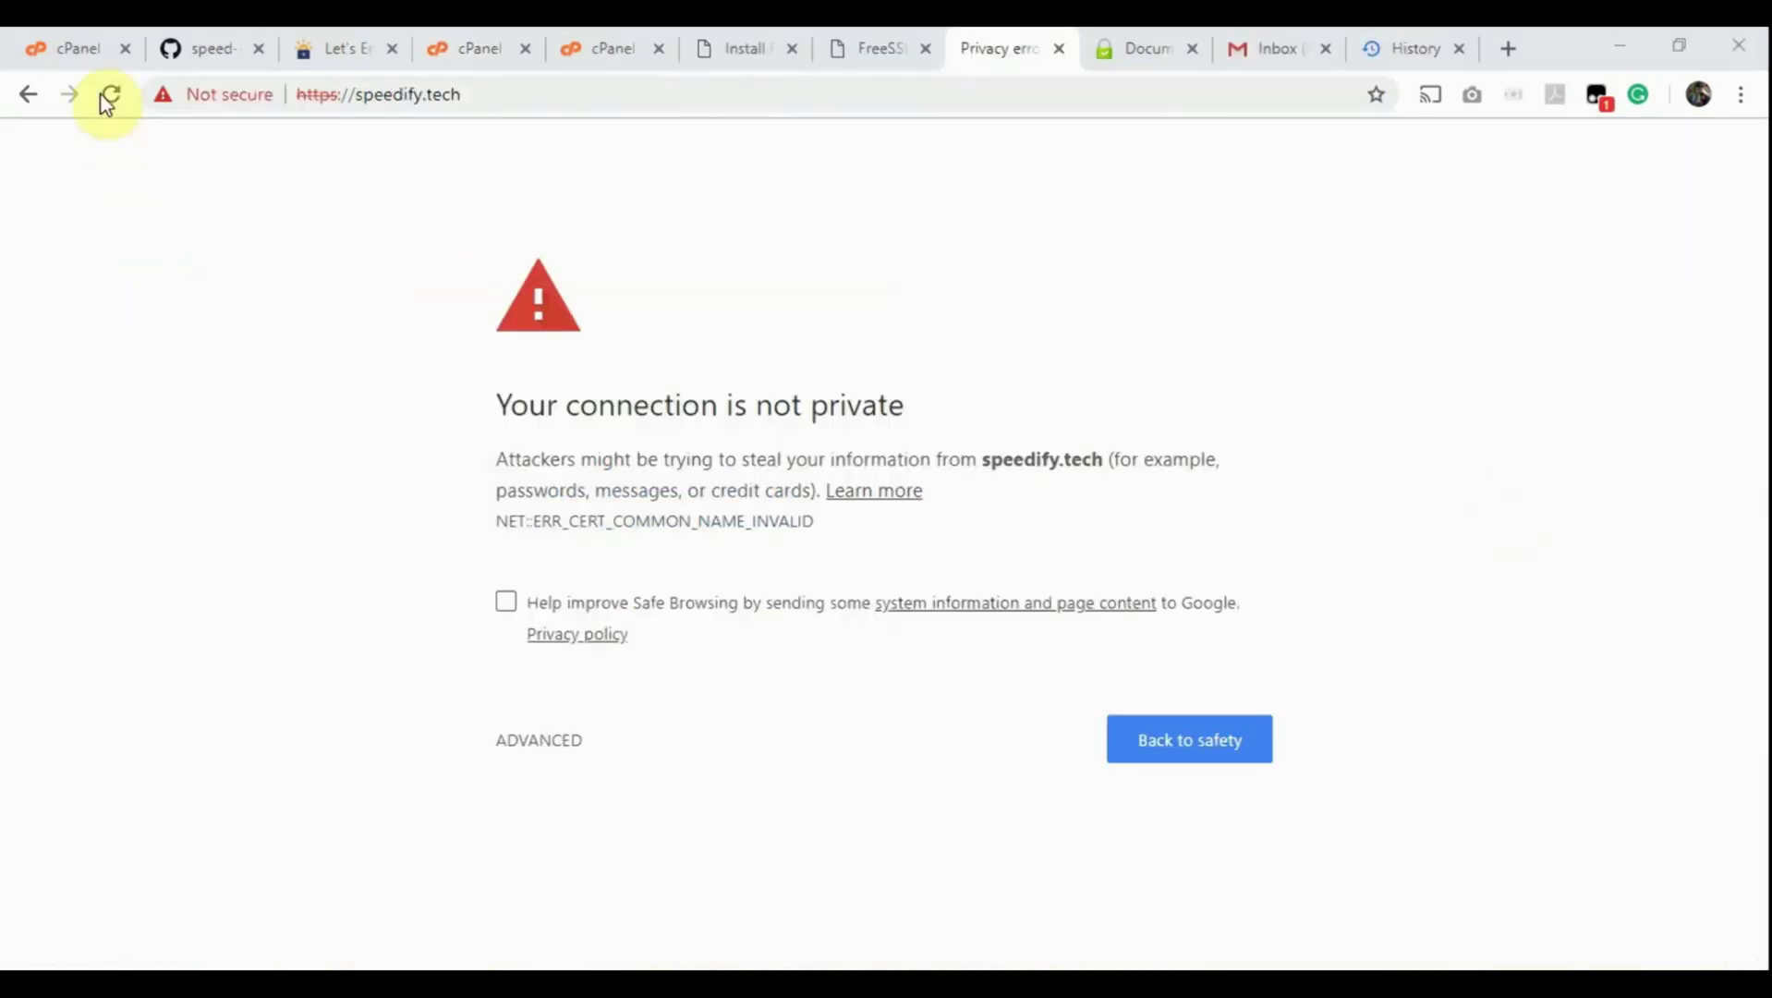
{"action": "left_click", "coordinate": [111, 92]}
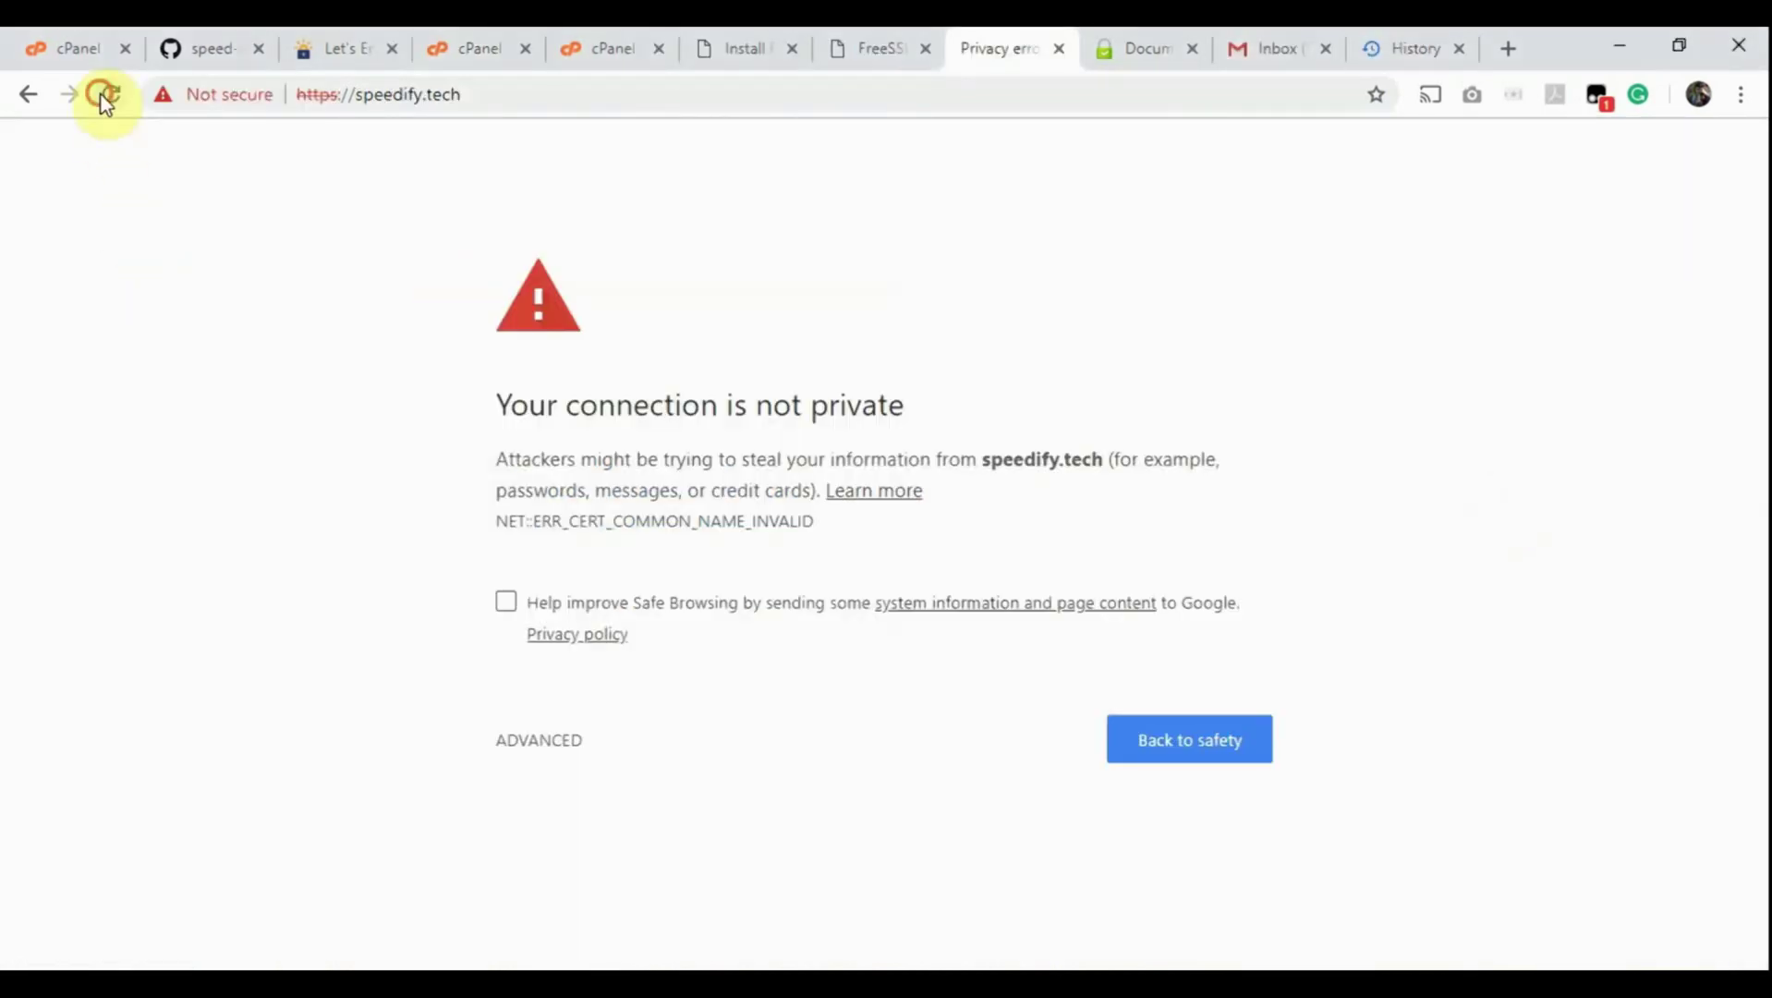